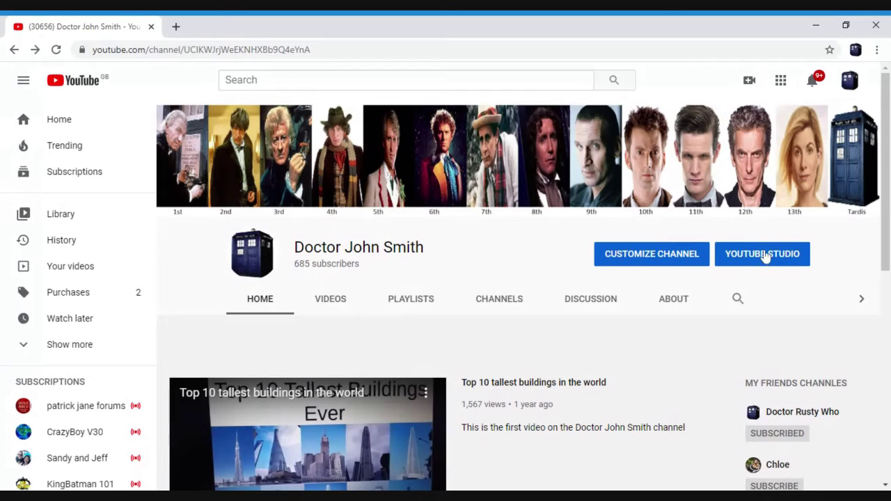
# - Open the customization page of the channel
pyautogui.click(669, 256)
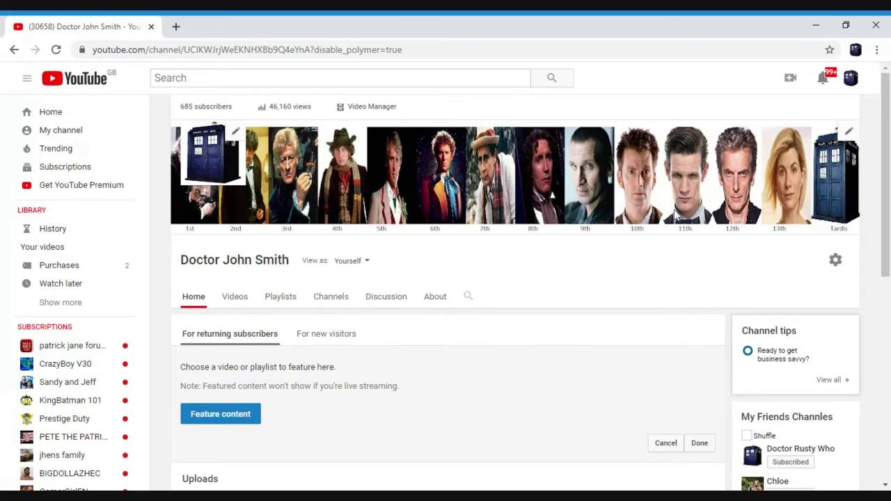
# - Try to replace the channel art with a banner photo of ships from the computer, then close the channel art dialog
pyautogui.click(850, 134)
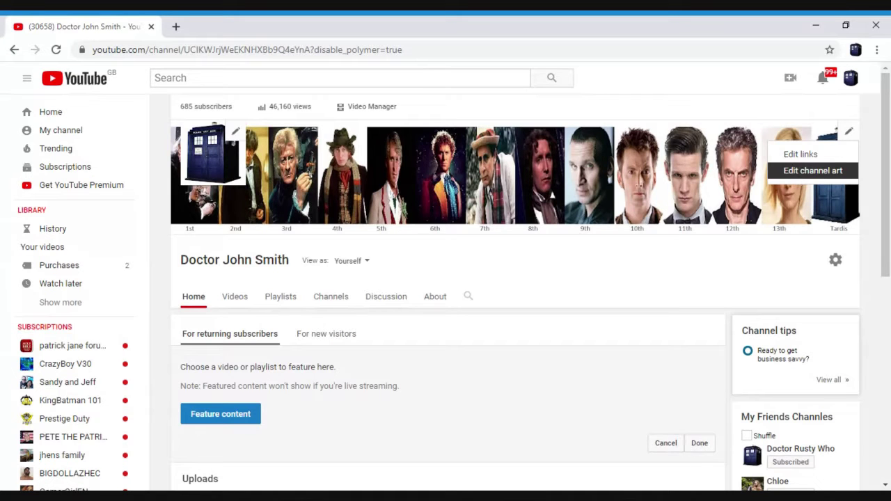
pyautogui.click(795, 173)
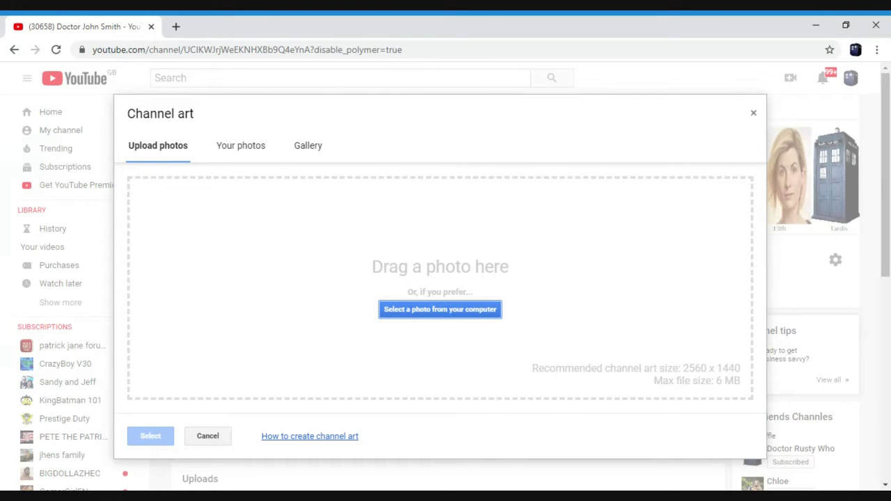
pyautogui.click(446, 312)
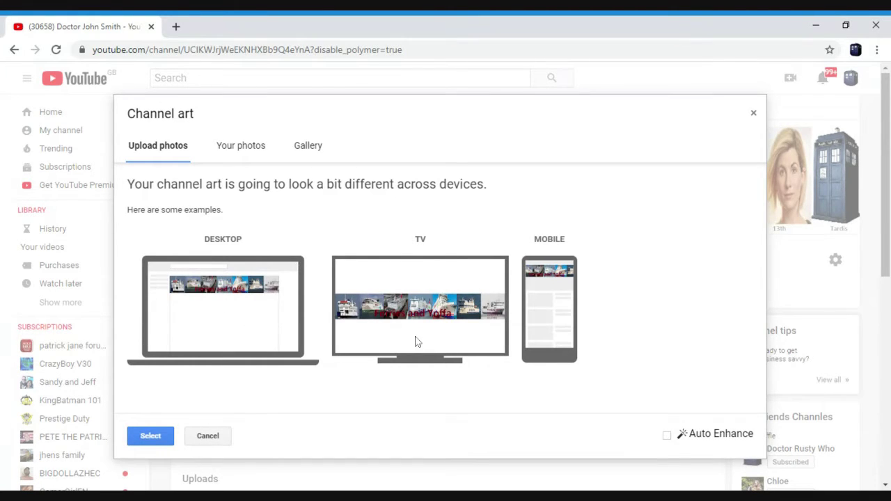
pyautogui.click(162, 442)
pyautogui.click(754, 114)
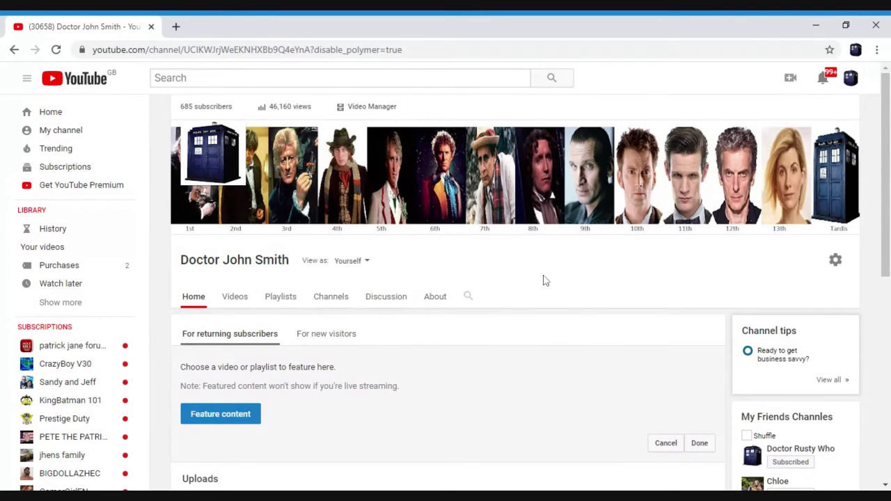
# - Open the My Friends Channles module for editing
pyautogui.scroll(-3, 545, 280)
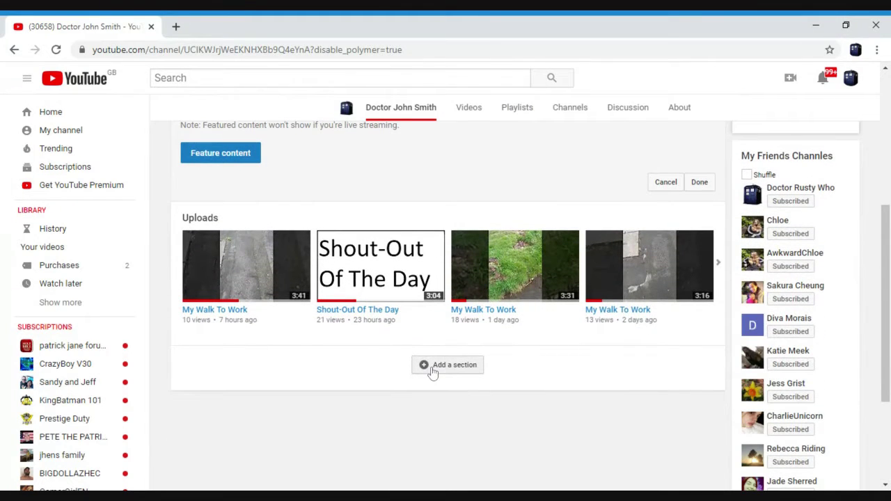
pyautogui.scroll(2, 433, 372)
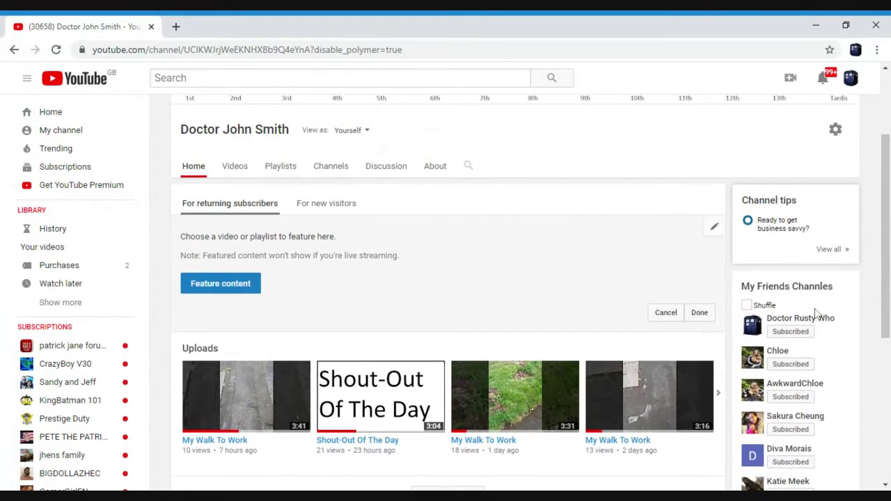
pyautogui.click(849, 284)
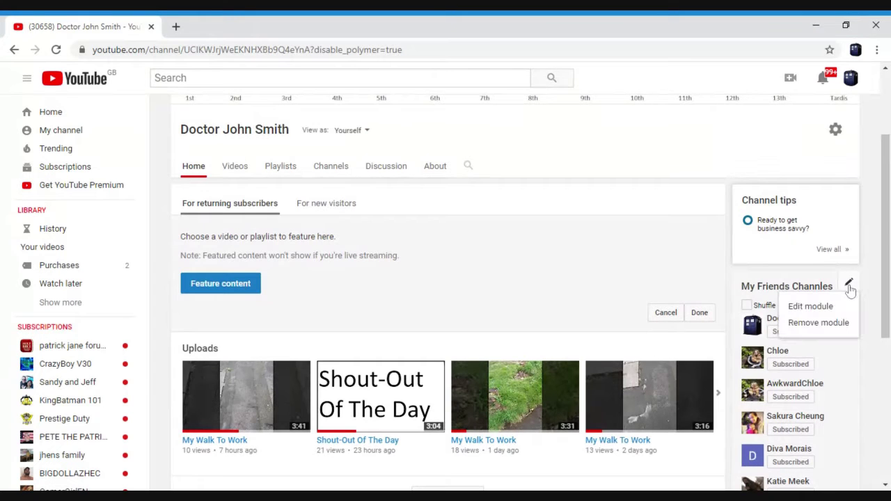
pyautogui.click(815, 306)
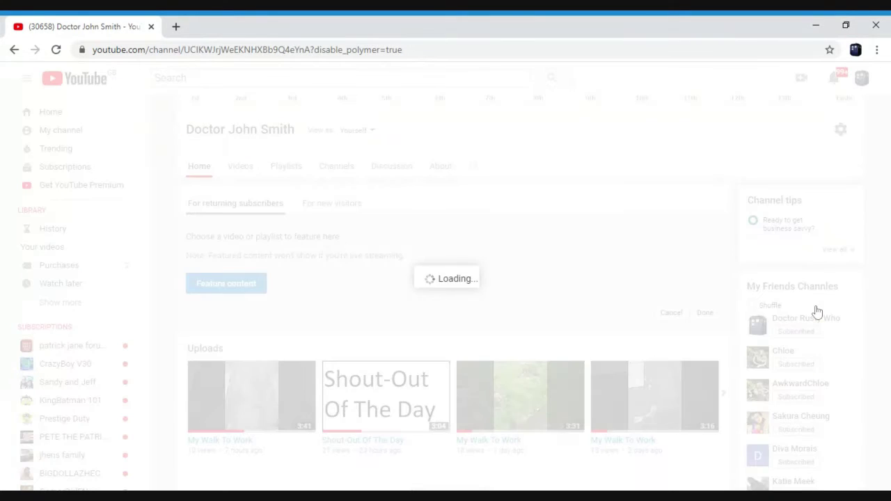
# - In a new browser tab, open the Chaos Is Coming channel from its comment on the My Walk To Work video and copy its address
pyautogui.click(177, 27)
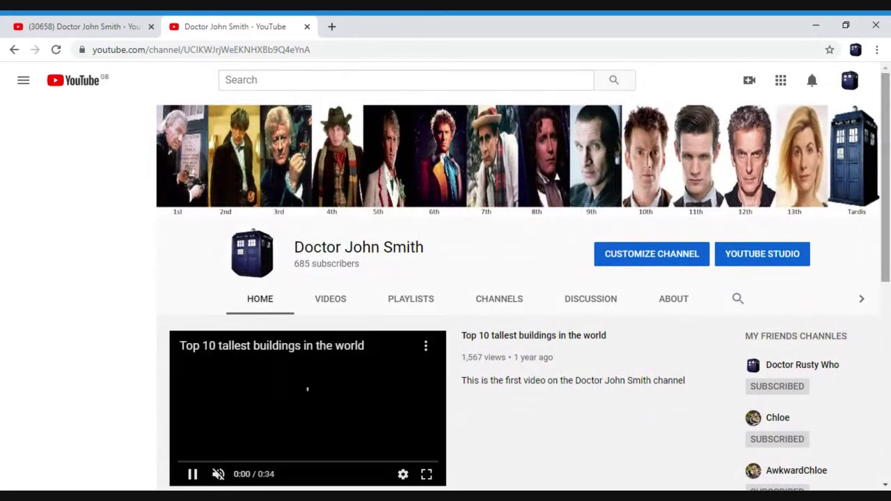
pyautogui.scroll(-4, 144, 374)
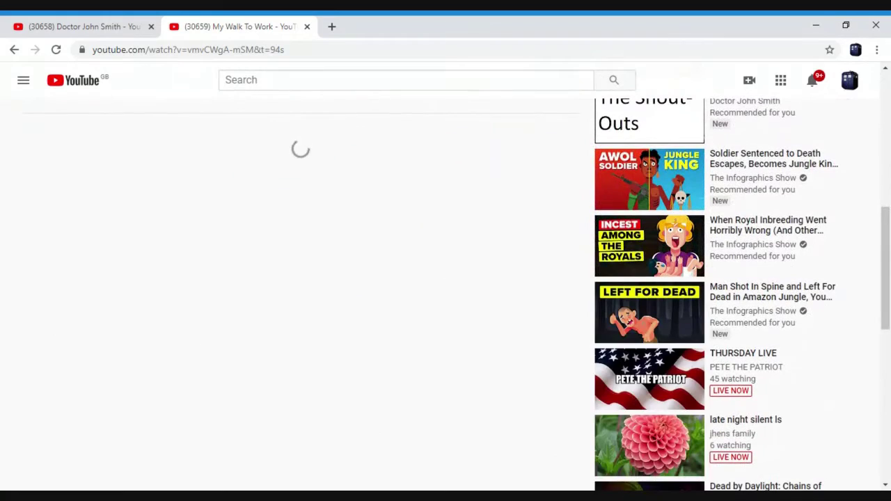
pyautogui.scroll(1, 446, 296)
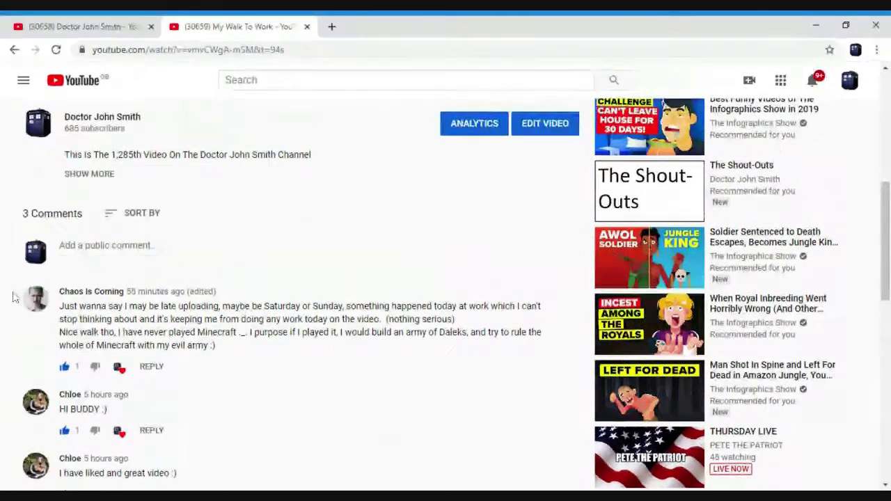
pyautogui.click(91, 294)
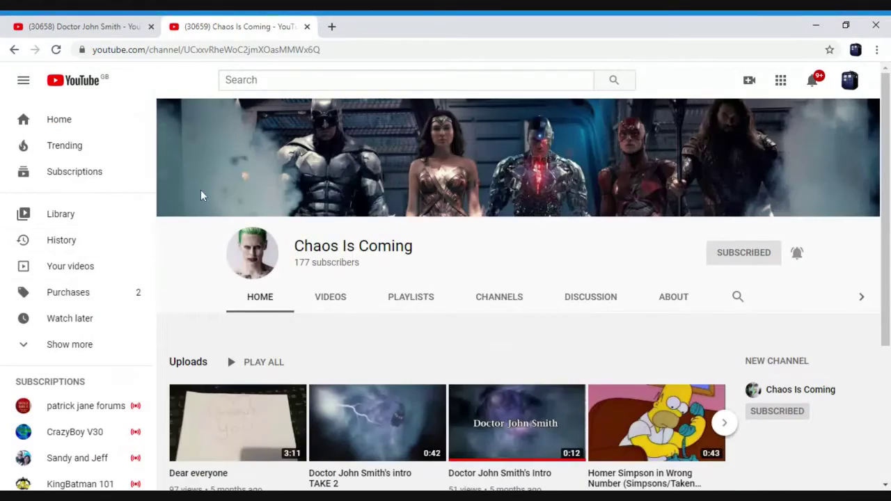
pyautogui.click(251, 49)
pyautogui.hotkey('ctrl', 'c')
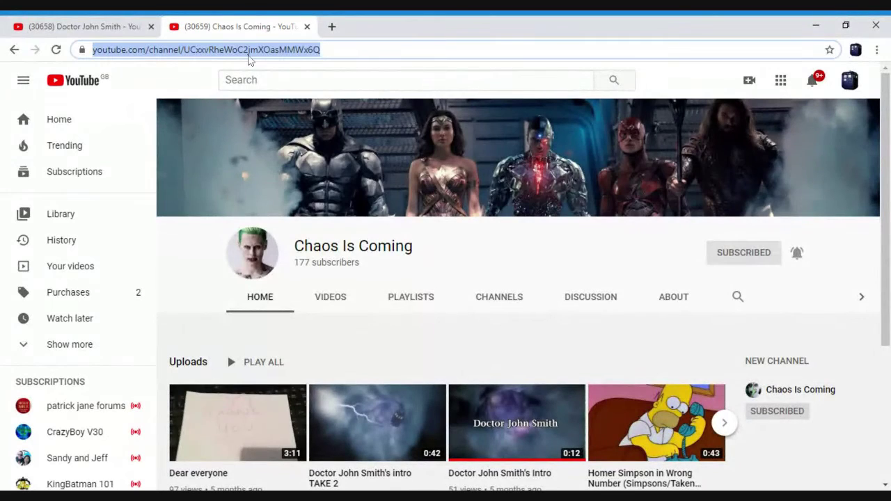
# - Add the copied Chaos Is Coming address to the My Friends Channles section and place that channel directly before Cao Cao
pyautogui.click(125, 27)
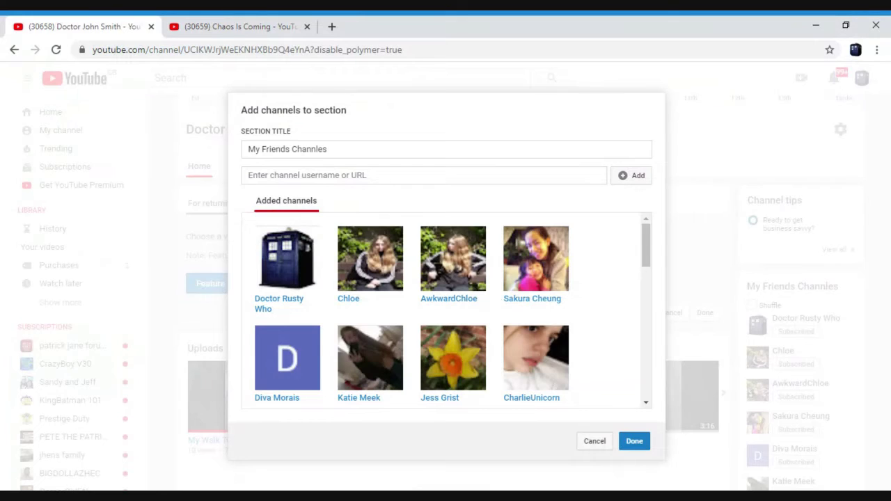
pyautogui.click(251, 175)
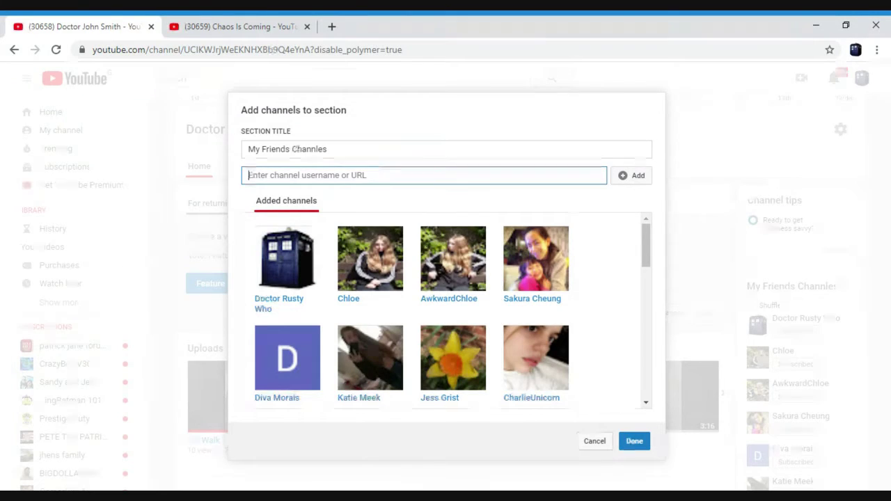
pyautogui.hotkey('ctrl', 'v')
pyautogui.click(638, 177)
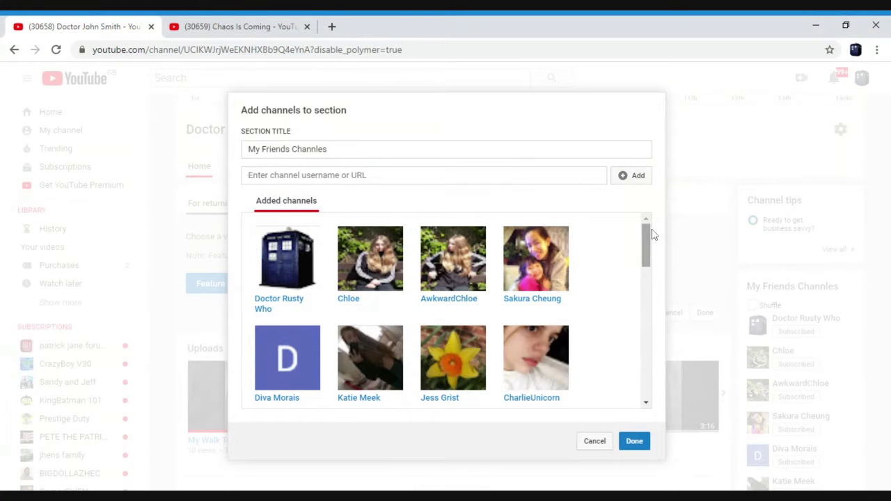
pyautogui.moveTo(648, 240); pyautogui.dragTo(653, 381)
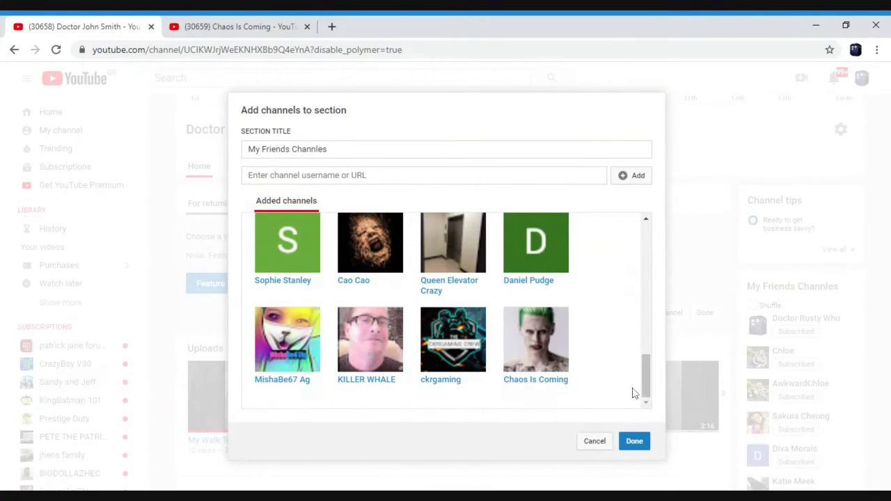
pyautogui.moveTo(516, 319); pyautogui.dragTo(334, 221)
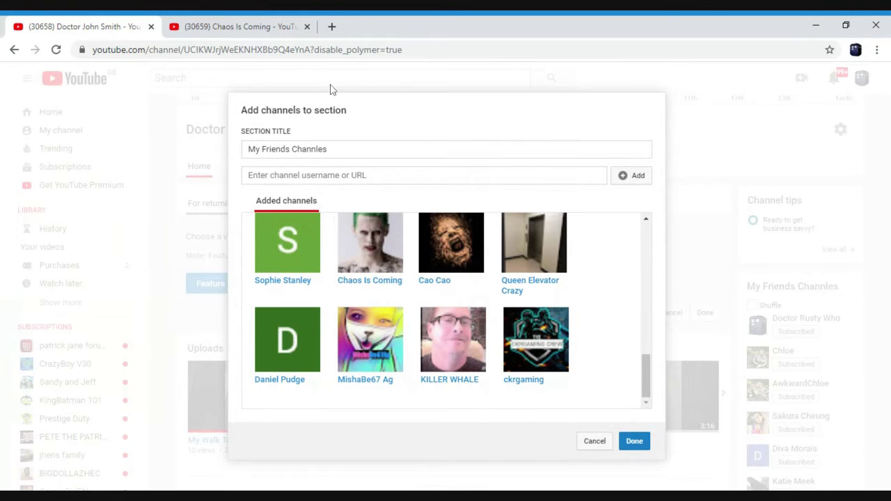
# - Open the other Chaos Is Coming channel featured under New Channel and copy its address
pyautogui.click(268, 27)
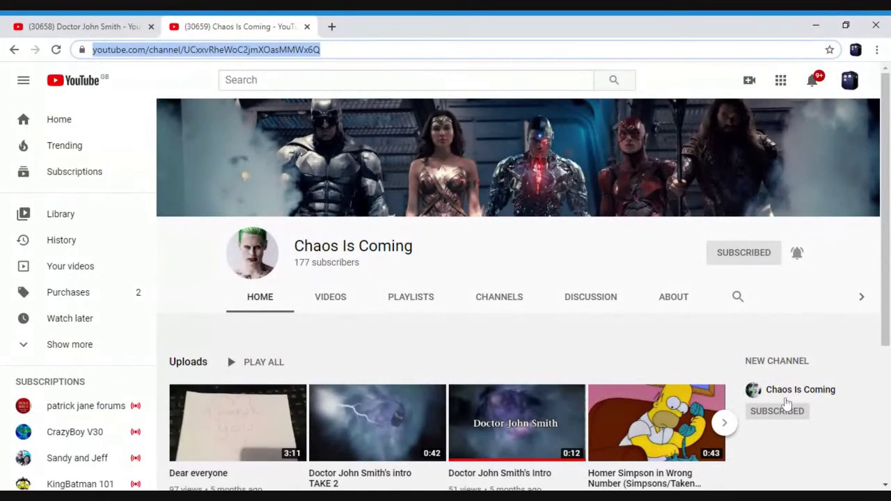
pyautogui.click(786, 390)
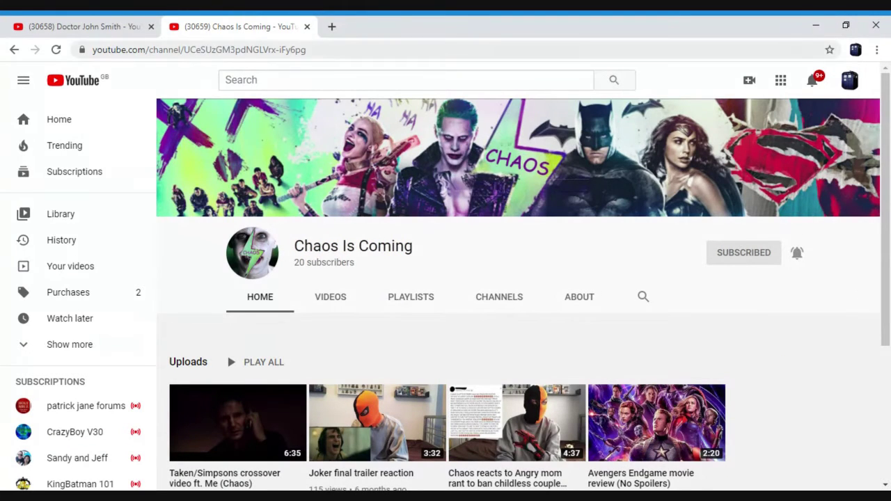
pyautogui.click(250, 55)
# - Add the second Chaos Is Coming channel to the My Friends Channles section using its copied address
pyautogui.hotkey('ctrl', 'shift', 'Tab')
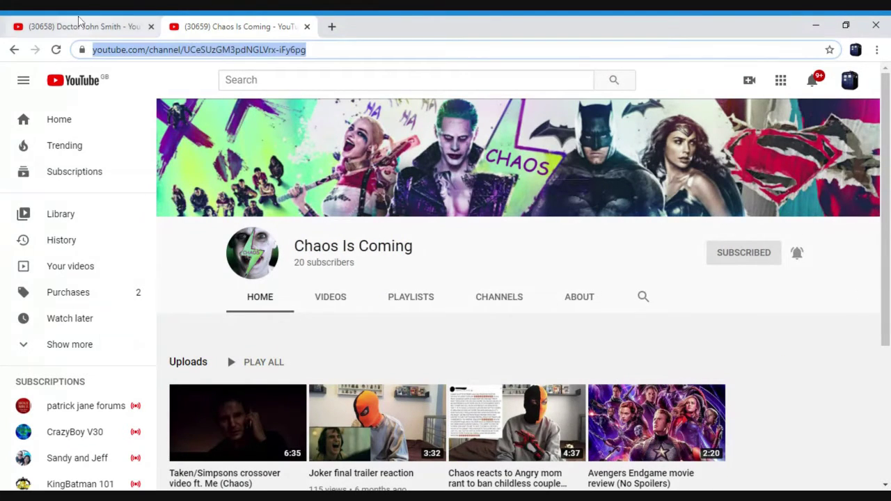
pyautogui.click(344, 174)
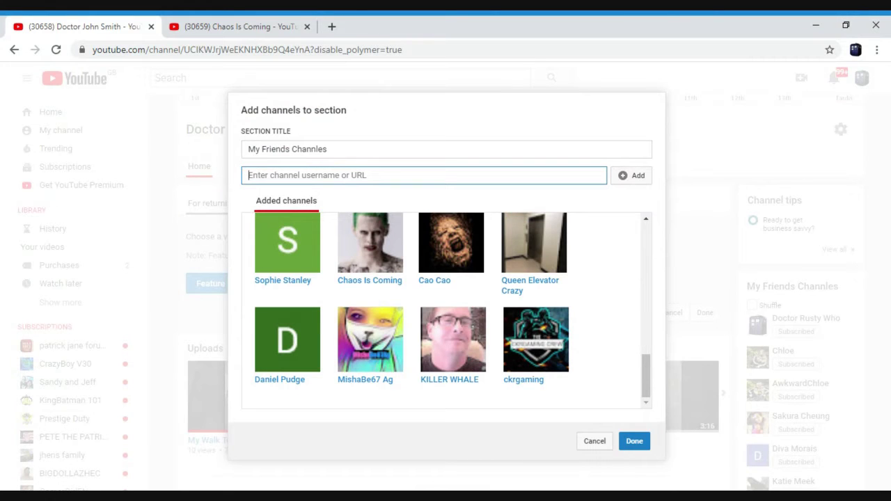
pyautogui.write('https://www.youtube.com/channel/UCeSUzGM3pdNGLVrx-jFy6pg')
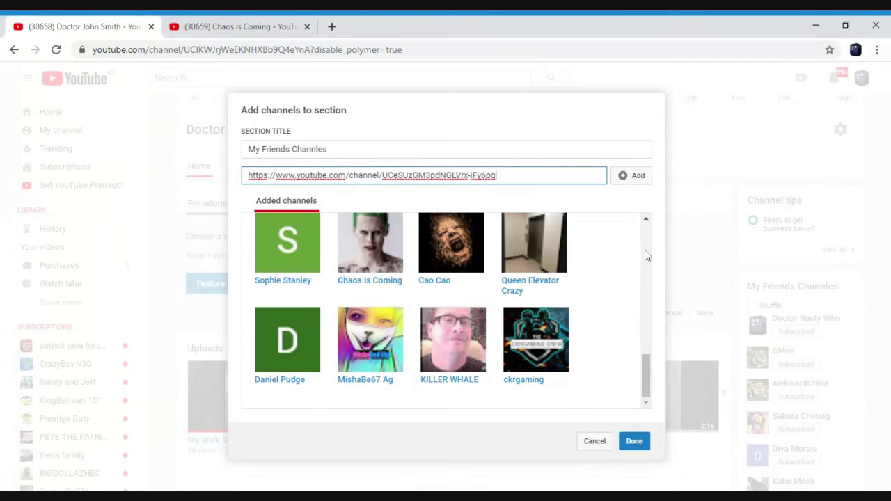
pyautogui.click(623, 178)
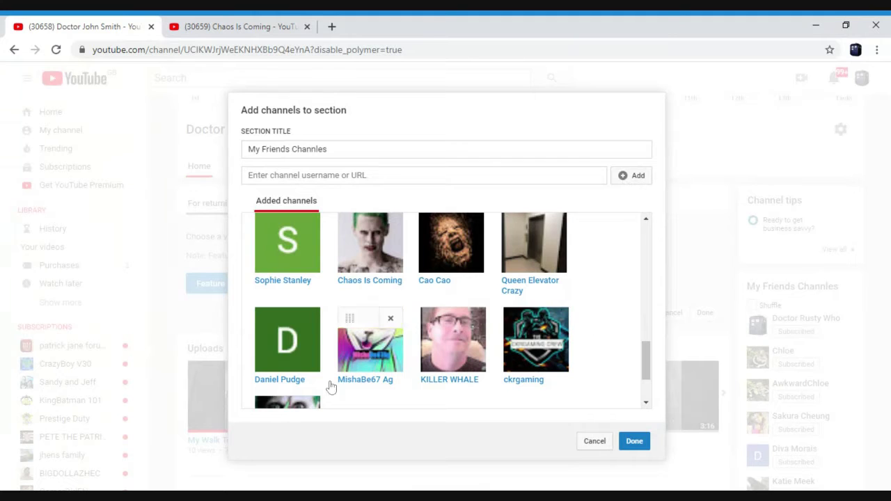
# - Arrange the added channels as Cao Cao, the first Chaos Is Coming, the second Chaos Is Coming, and save the section
pyautogui.moveTo(259, 402); pyautogui.dragTo(325, 334)
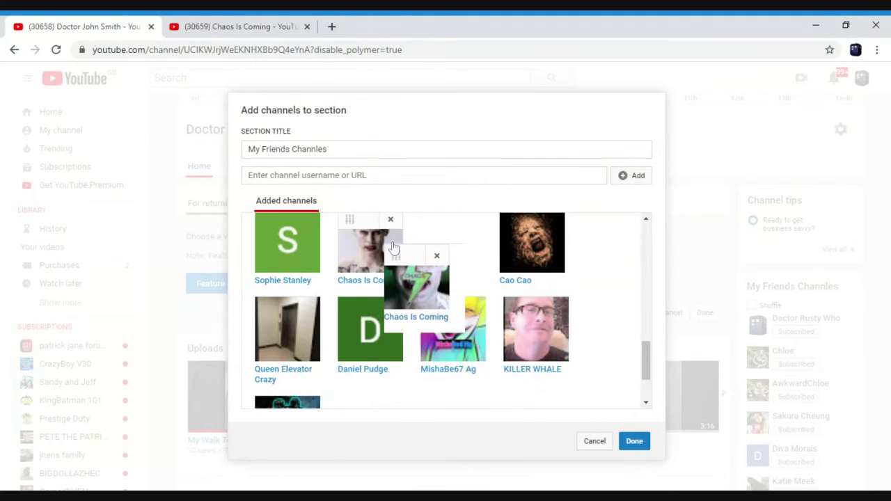
pyautogui.moveTo(394, 247); pyautogui.dragTo(422, 221)
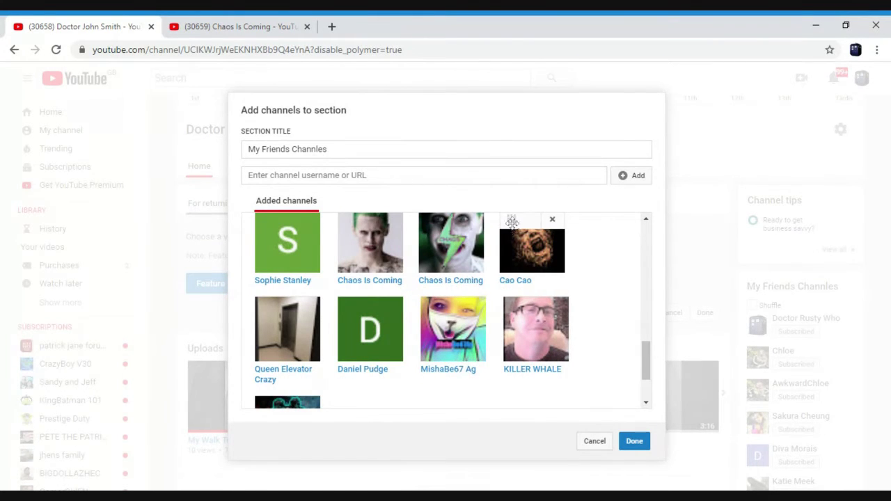
pyautogui.moveTo(512, 221); pyautogui.dragTo(330, 231)
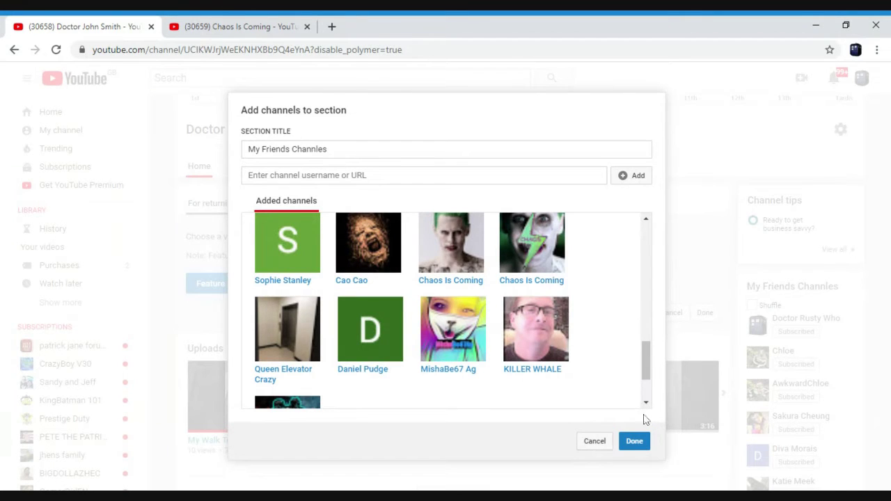
pyautogui.click(633, 441)
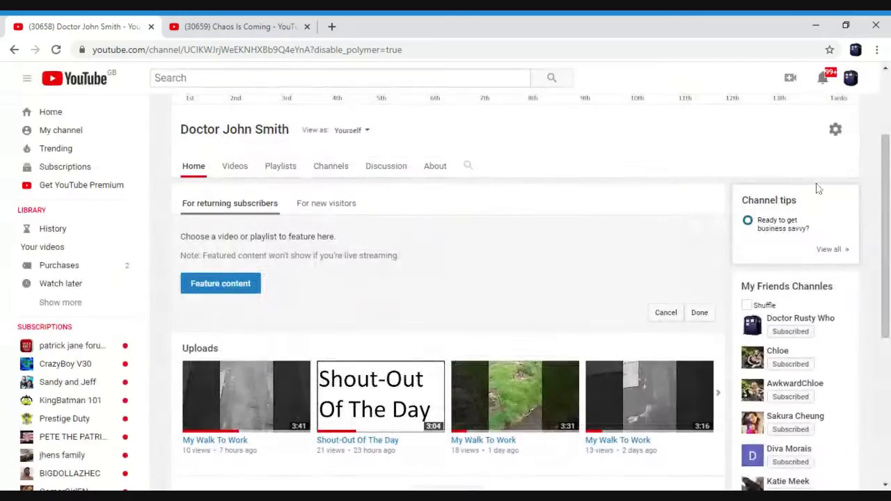
# - Leave customization by loading the channel's regular page from the suggested browser addresses
pyautogui.click(252, 50)
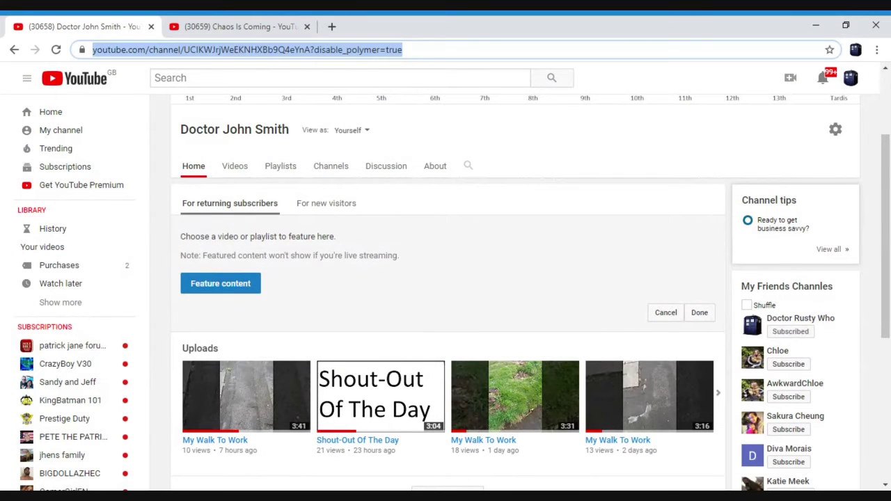
pyautogui.write('y')
pyautogui.press('Down')
pyautogui.press('Down')
pyautogui.press('Down')
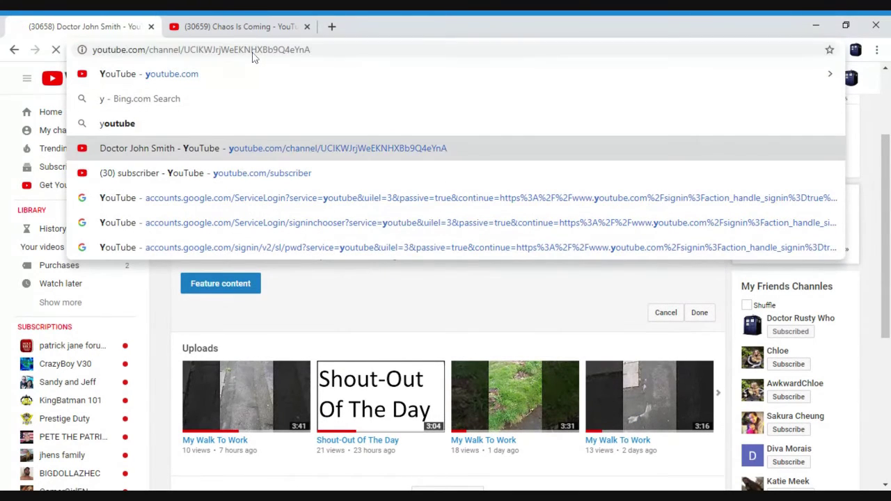
pyautogui.press('Return')
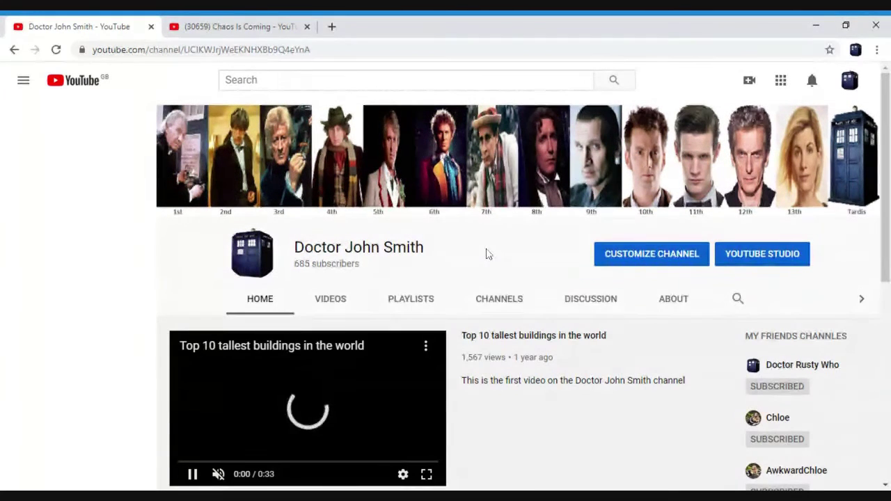
# - Look over the channel's home content and open its full list of featured channels
pyautogui.scroll(-5, 487, 254)
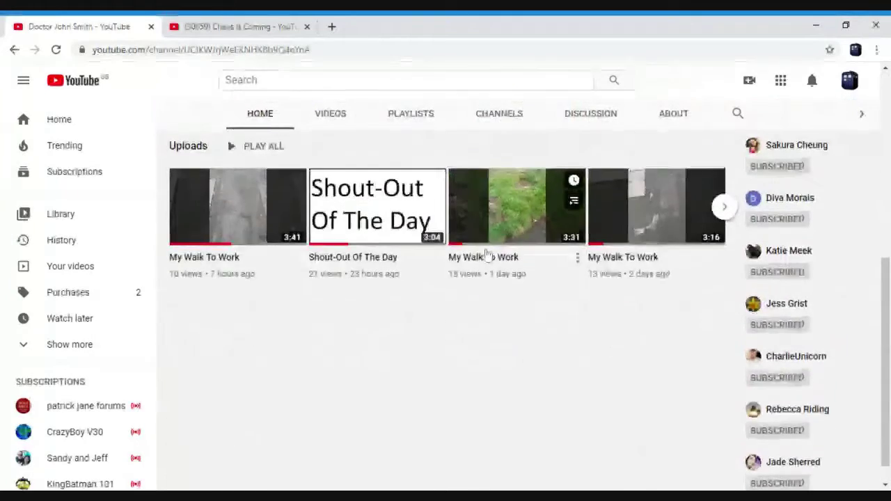
pyautogui.scroll(3, 487, 254)
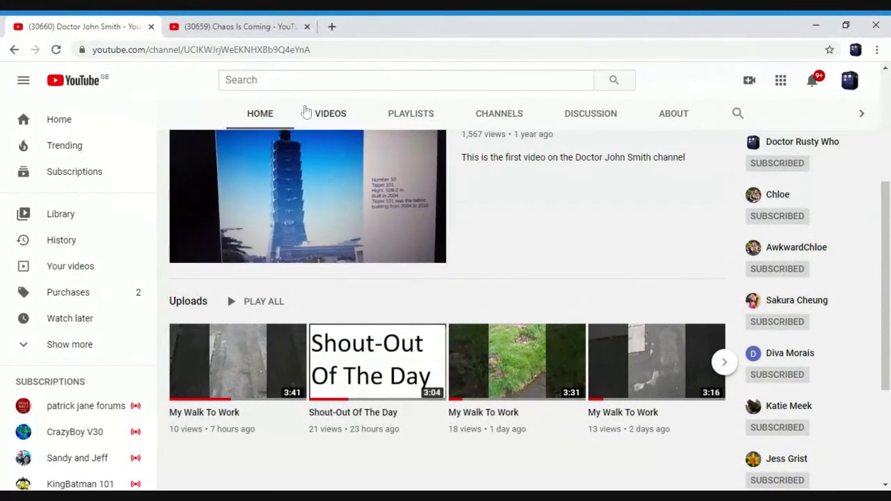
pyautogui.click(482, 119)
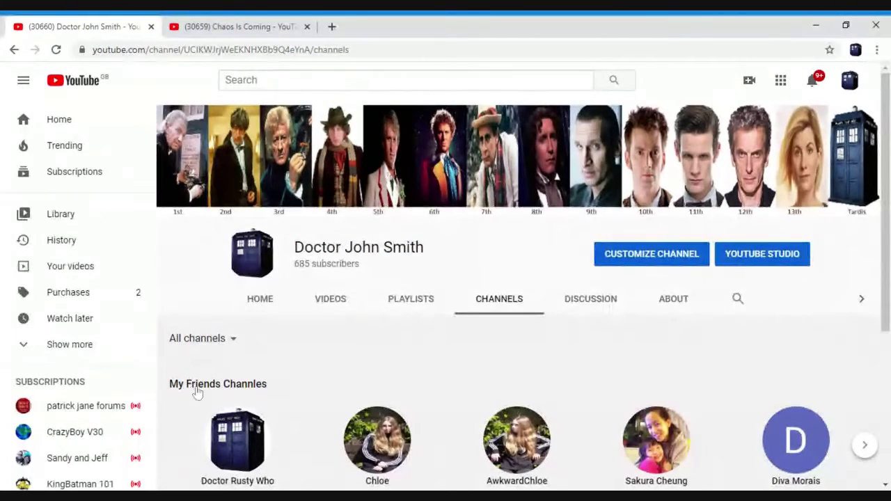
# - Open the full My Friends Channles list and review its channels from the first row to the last
pyautogui.click(198, 392)
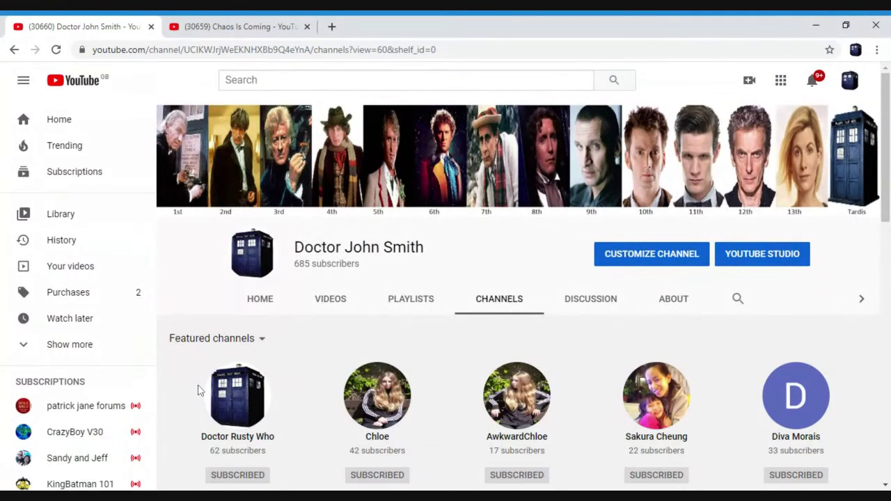
pyautogui.scroll(-6, 491, 234)
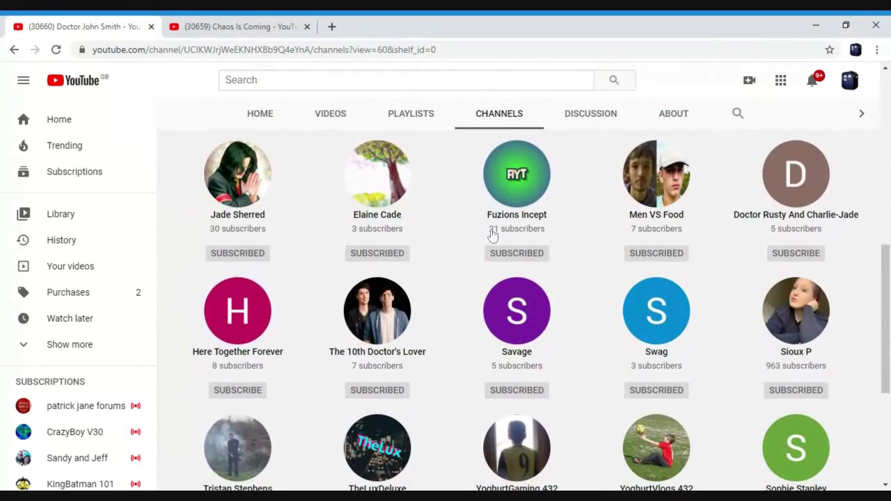
pyautogui.scroll(-3, 491, 235)
pyautogui.scroll(-3, 491, 235)
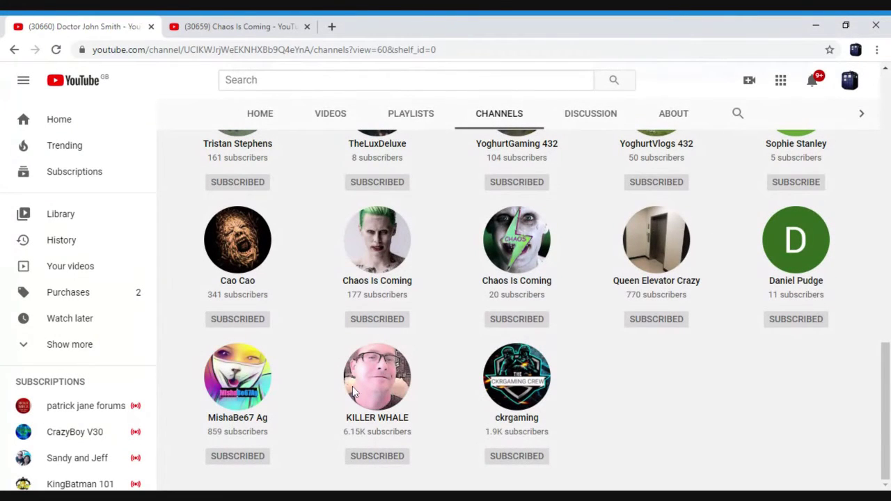
pyautogui.scroll(3, 696, 434)
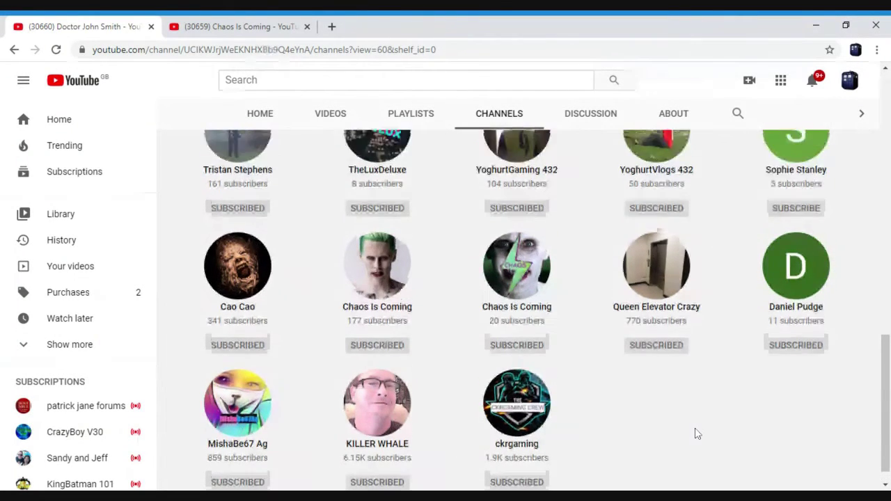
pyautogui.scroll(4, 697, 434)
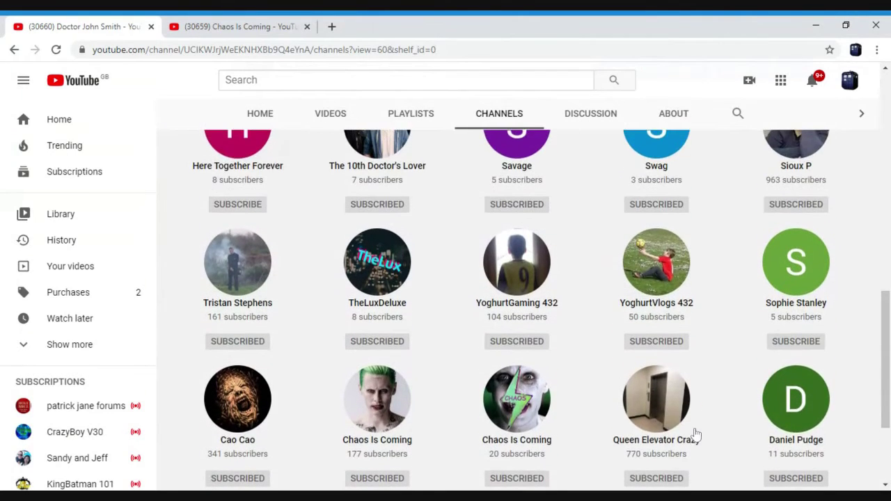
pyautogui.scroll(1, 697, 433)
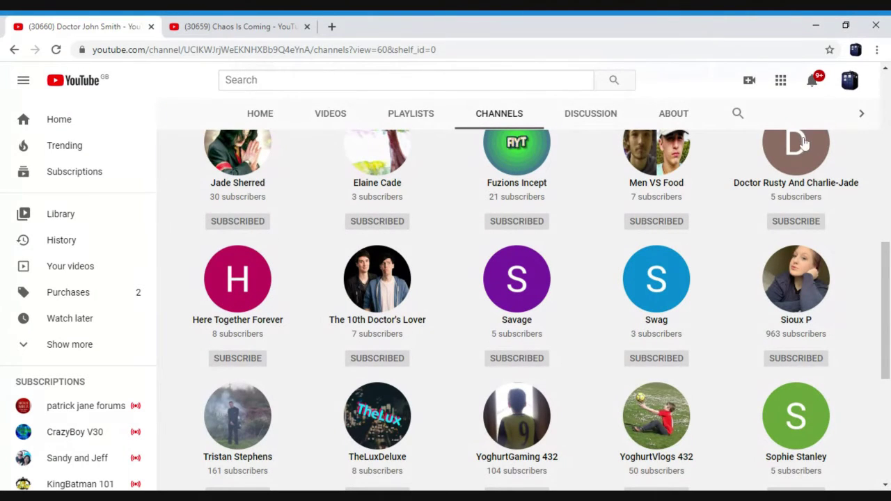
pyautogui.scroll(4, 799, 154)
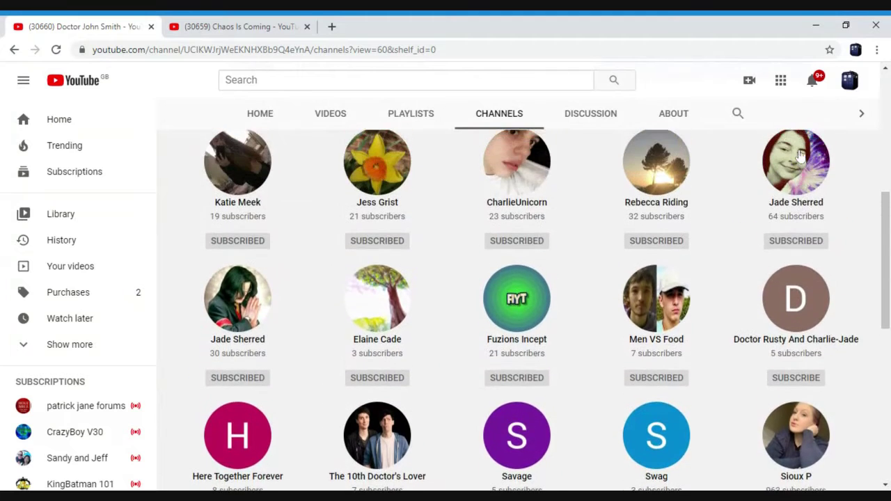
pyautogui.scroll(1, 800, 155)
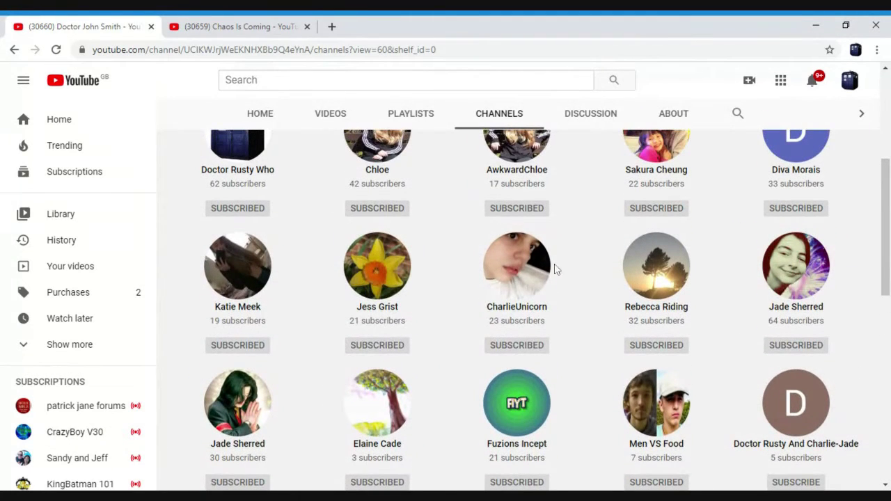
pyautogui.scroll(1, 511, 291)
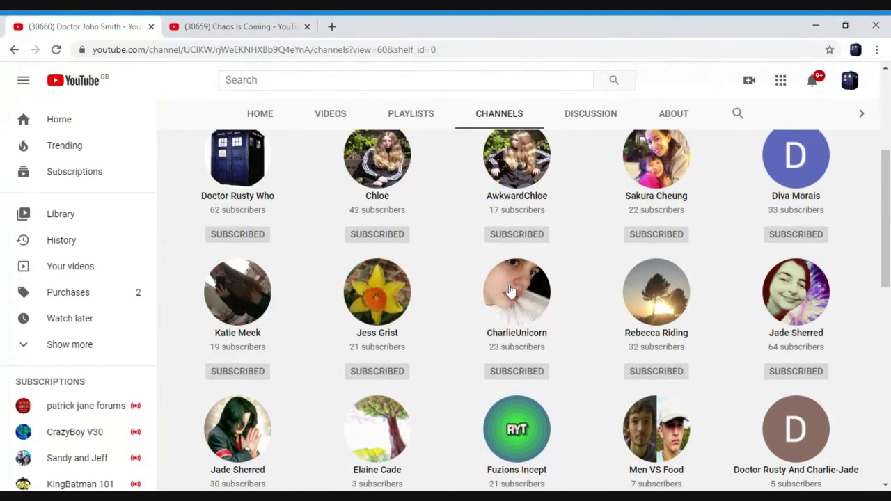
# - Visit four friends' channels from the list's first two rows: daffodil picture, dark-photo picture, letter D and sunset tree, returning after each
pyautogui.click(361, 303)
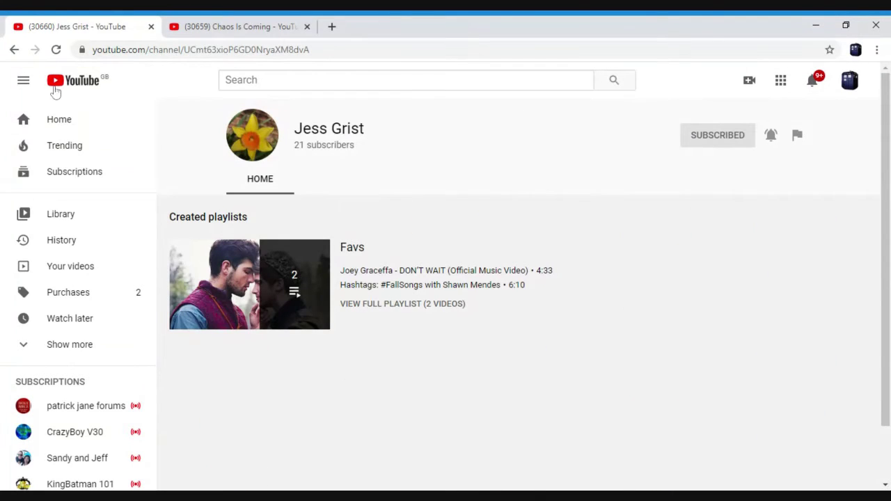
pyautogui.click(14, 50)
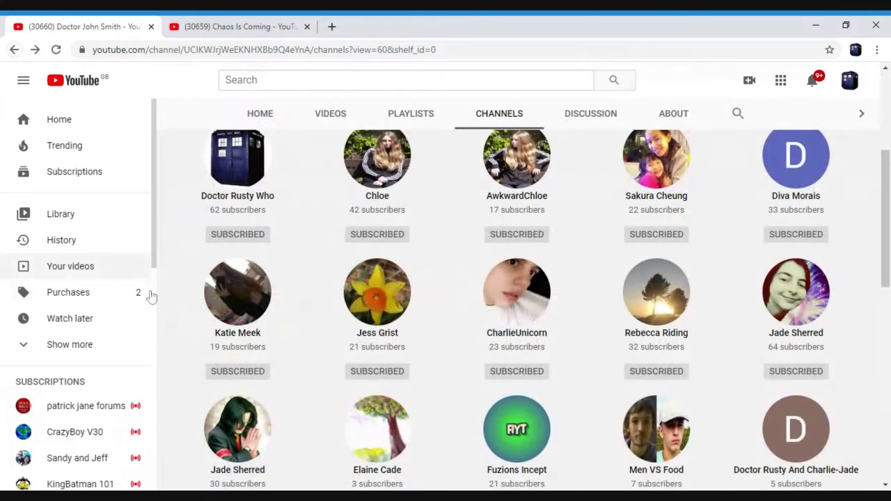
pyautogui.click(226, 294)
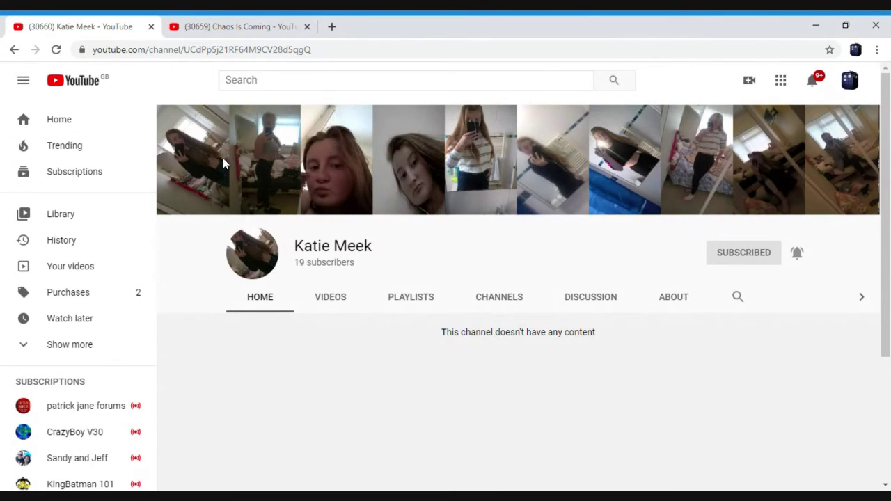
pyautogui.click(14, 50)
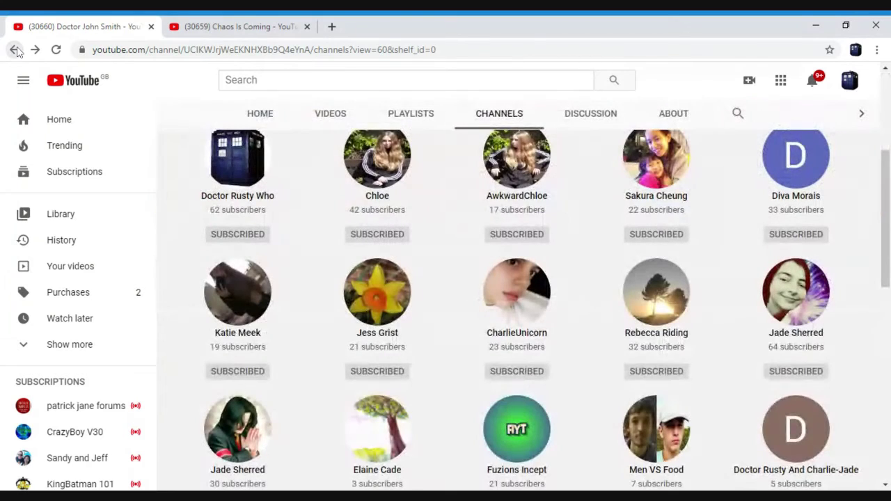
pyautogui.click(788, 166)
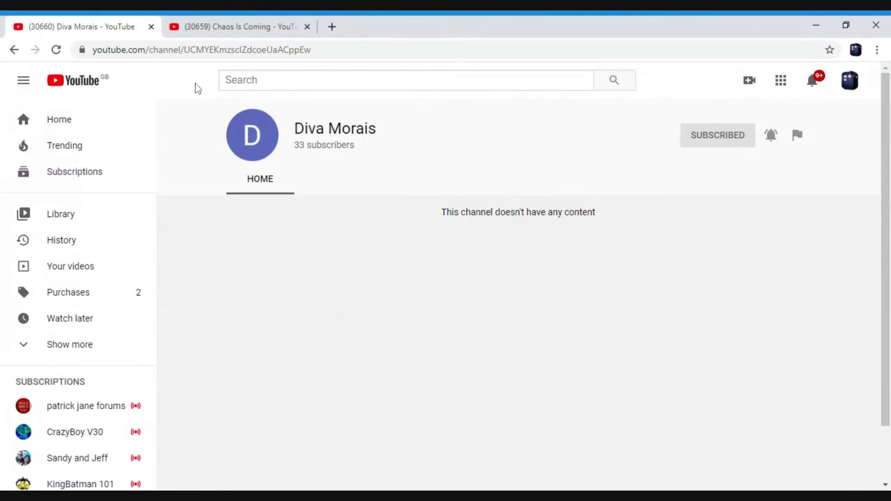
pyautogui.click(14, 50)
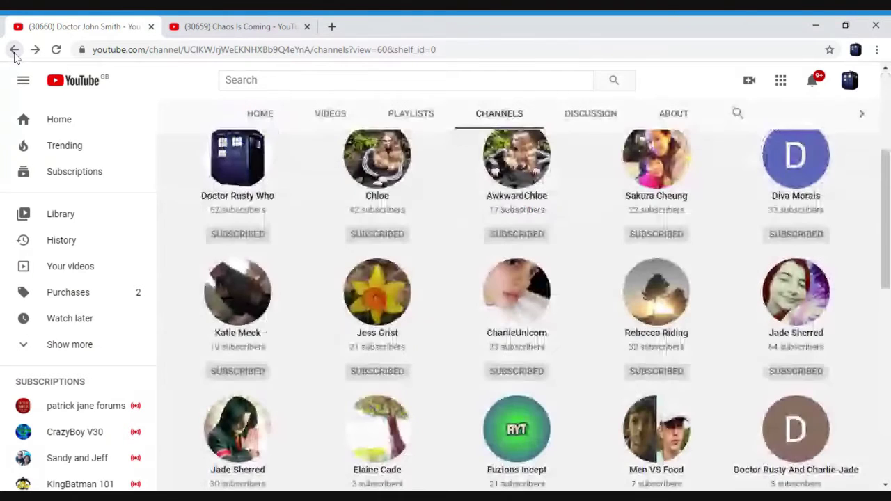
pyautogui.click(667, 298)
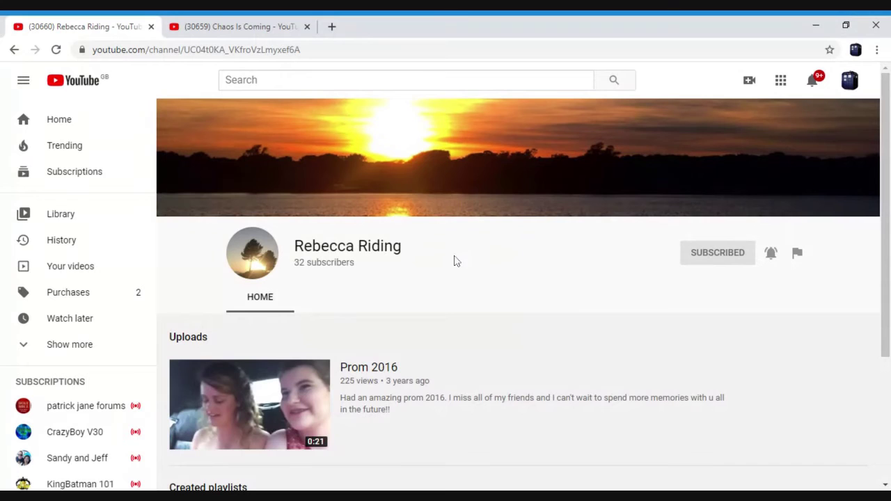
pyautogui.click(13, 51)
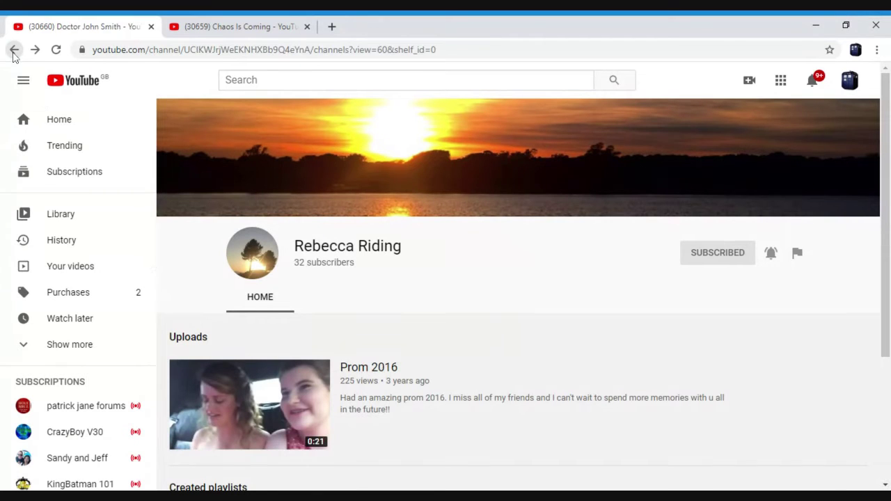
# - Check the home and videos pages of the Men VS Food channel and go back to the own channel
pyautogui.scroll(-2, 488, 230)
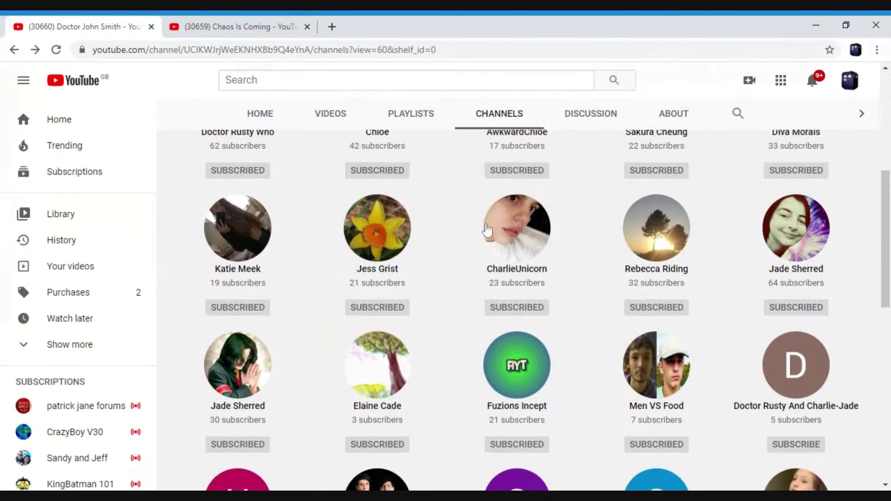
pyautogui.scroll(-1, 487, 230)
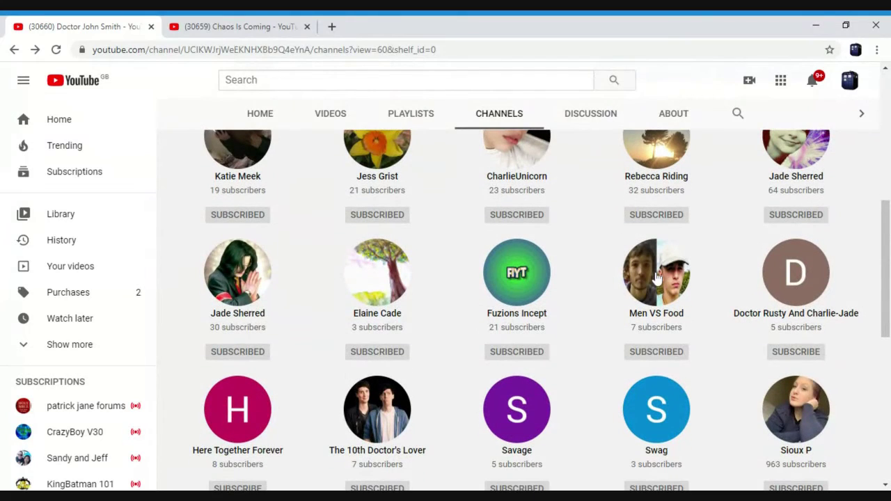
pyautogui.click(658, 277)
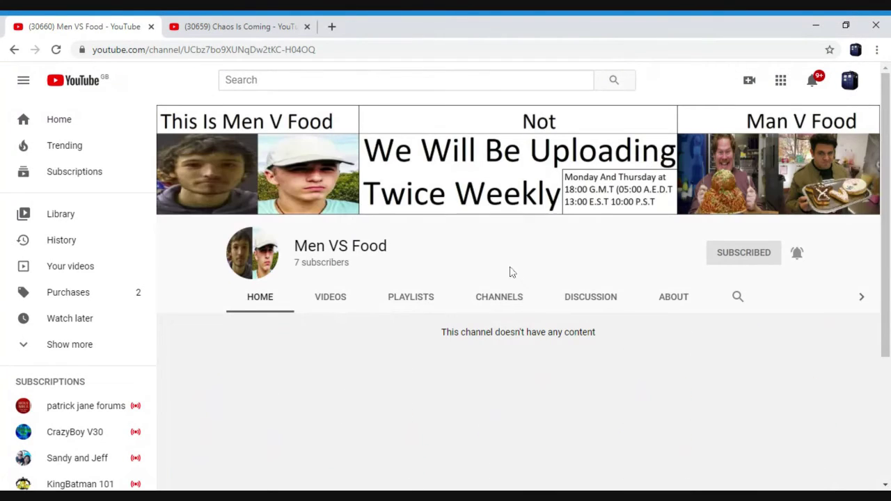
pyautogui.click(341, 296)
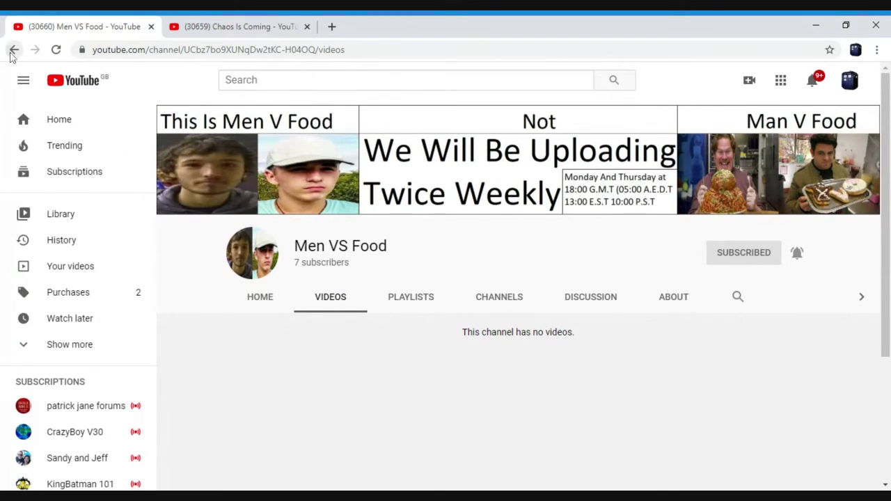
pyautogui.click(13, 50)
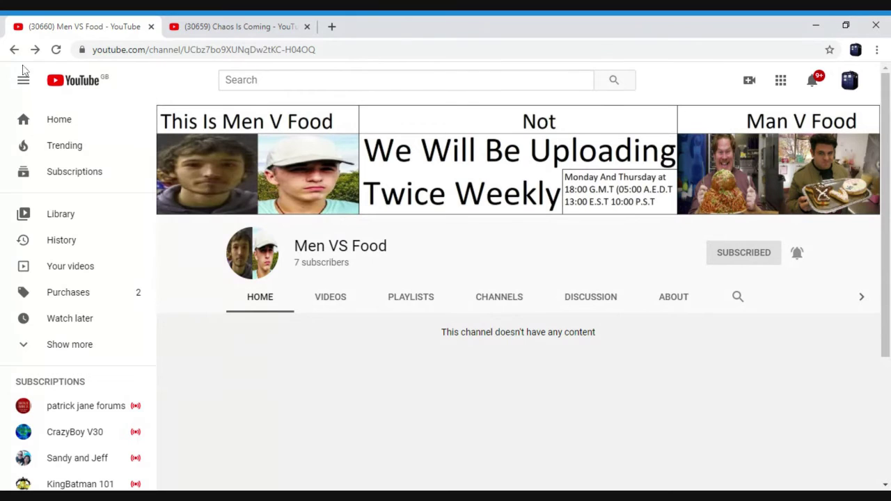
pyautogui.click(17, 51)
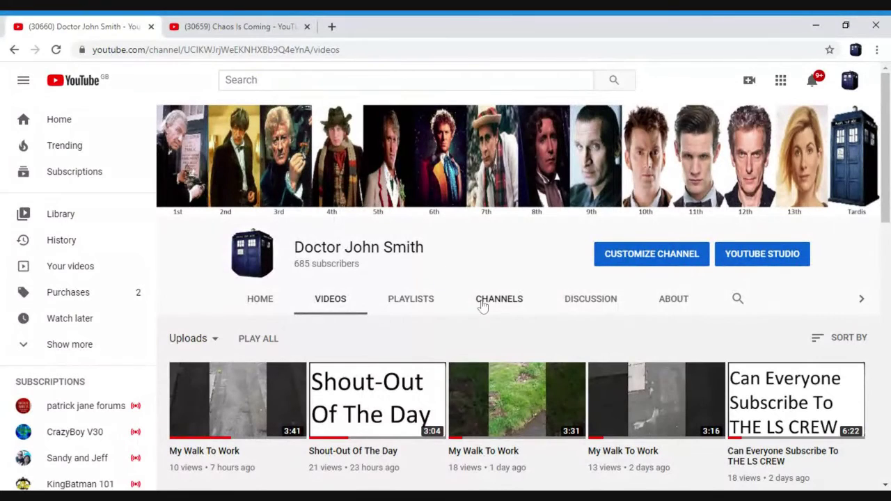
# - Reopen the full My Friends Channles list and view the Fuzions Incept channel, returning to the list
pyautogui.click(482, 305)
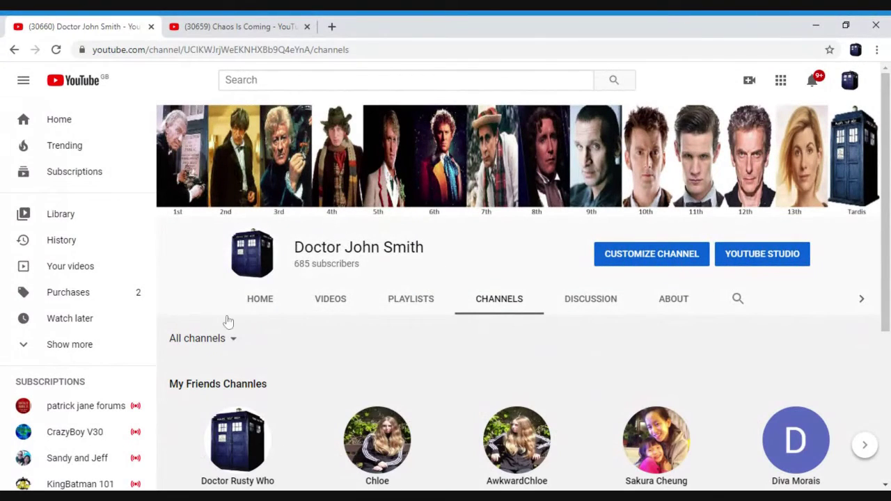
pyautogui.click(206, 392)
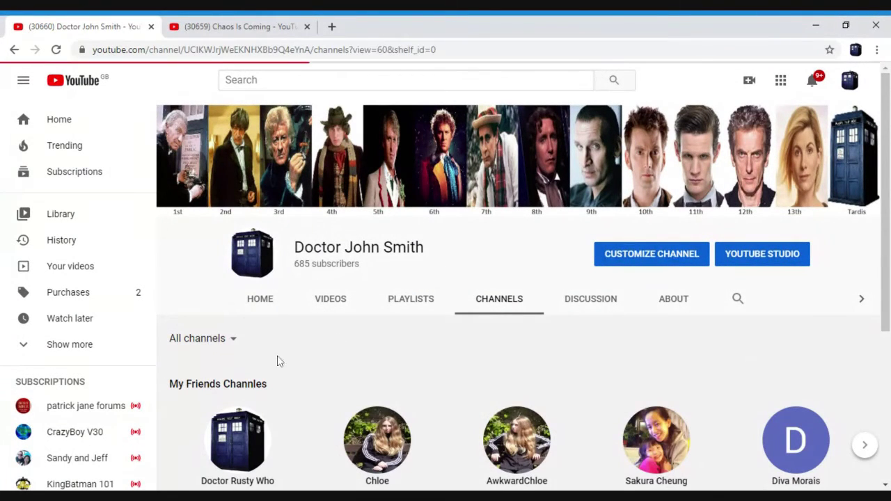
pyautogui.scroll(-1, 475, 235)
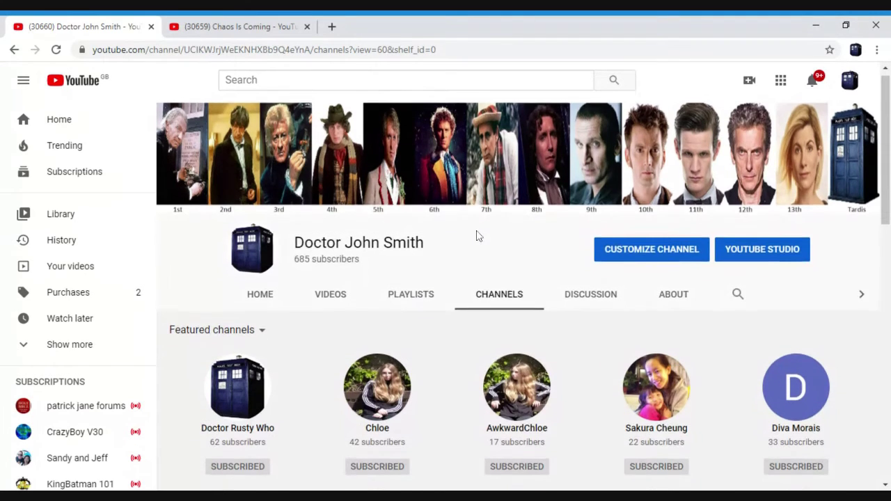
pyautogui.scroll(-5, 477, 236)
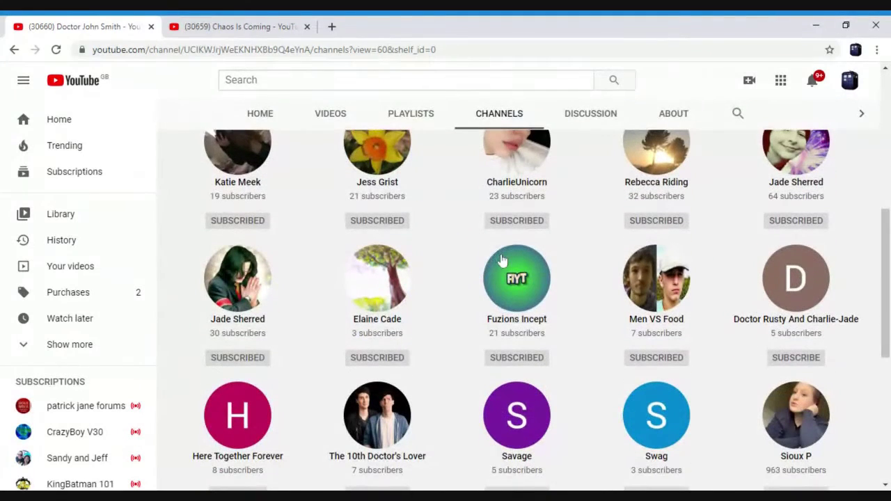
pyautogui.click(501, 259)
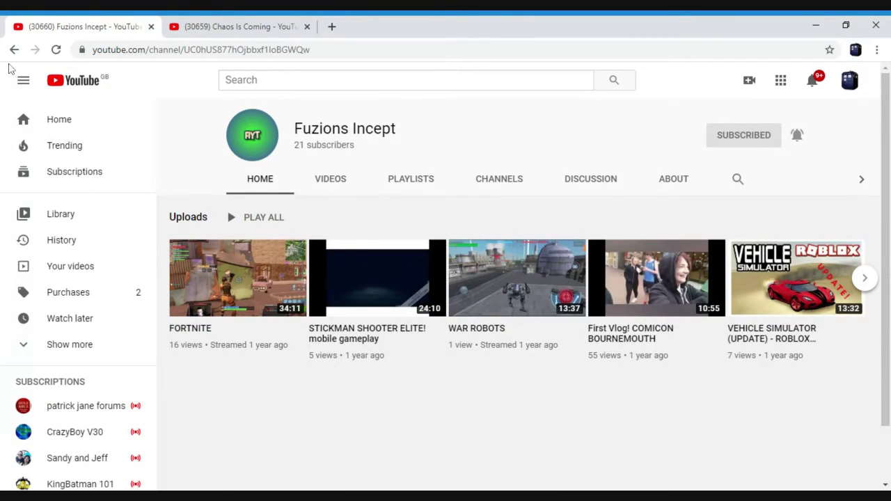
pyautogui.click(12, 50)
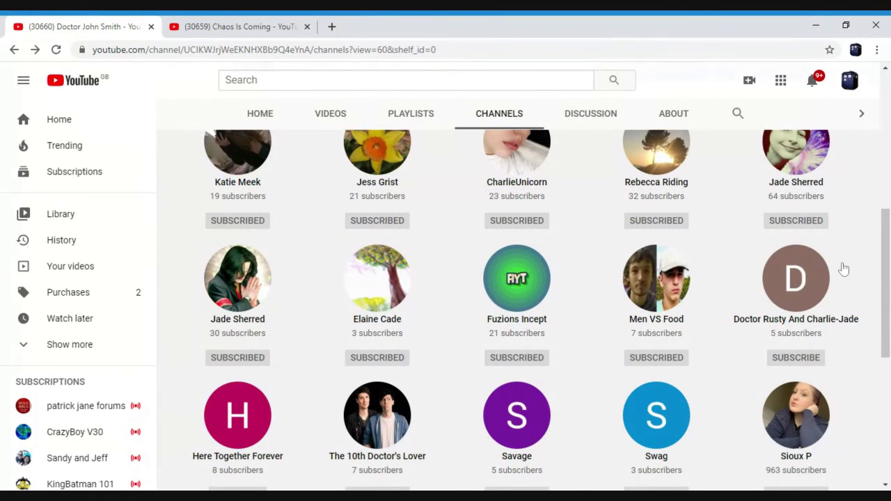
# - Check the home and videos pages of TheLuxDeluxe channel and return to the friends list
pyautogui.moveTo(886, 271); pyautogui.dragTo(885, 351)
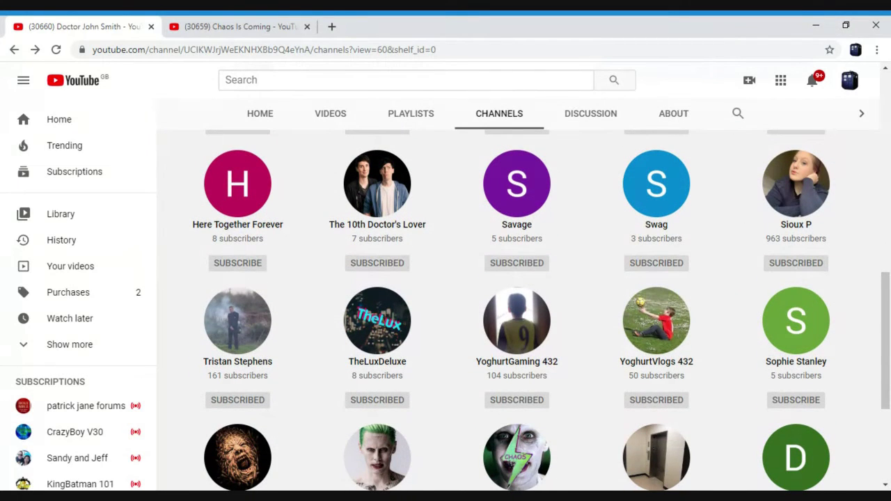
pyautogui.click(389, 330)
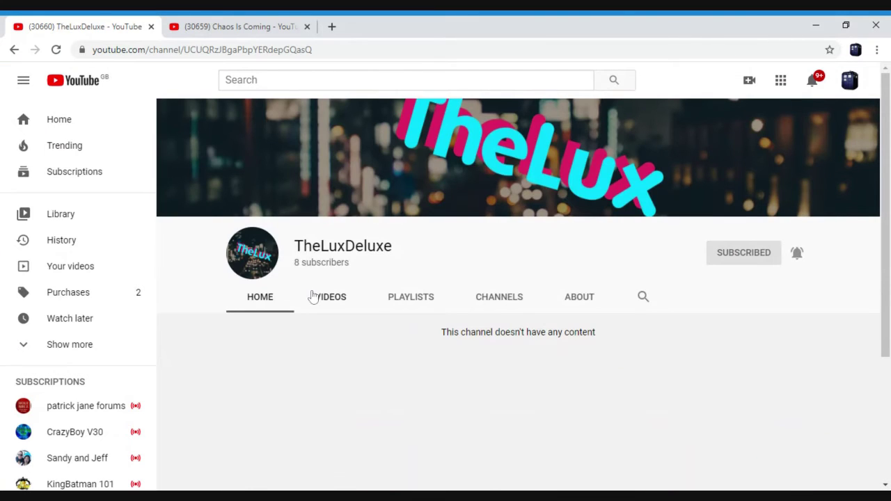
pyautogui.click(313, 297)
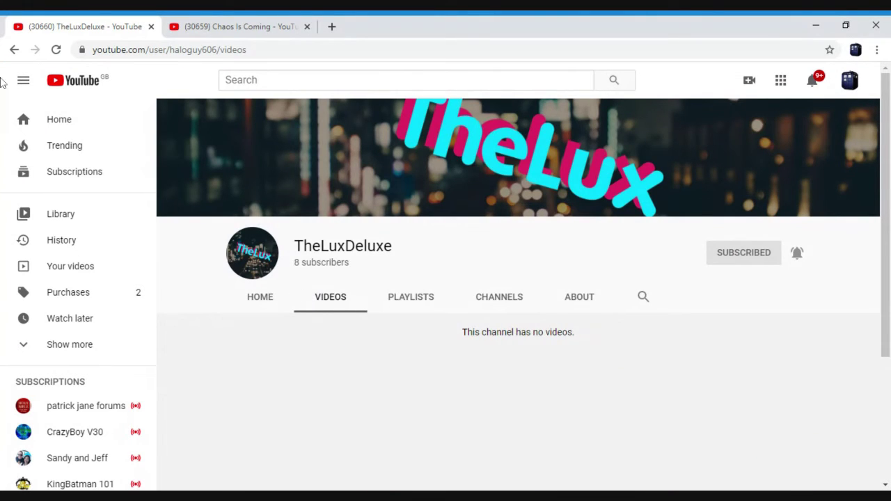
pyautogui.click(13, 50)
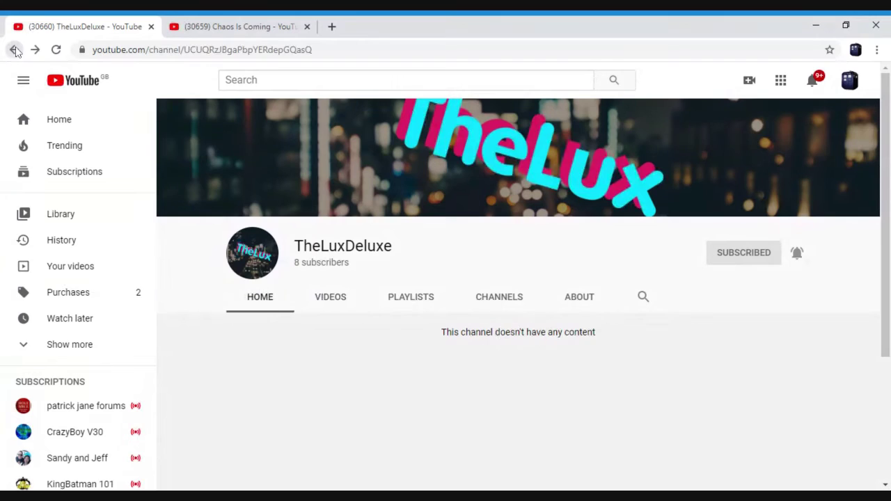
pyautogui.click(13, 50)
# - Load the own channel's regular page in the second browser tab in place of the Chaos Is Coming channel
pyautogui.click(230, 26)
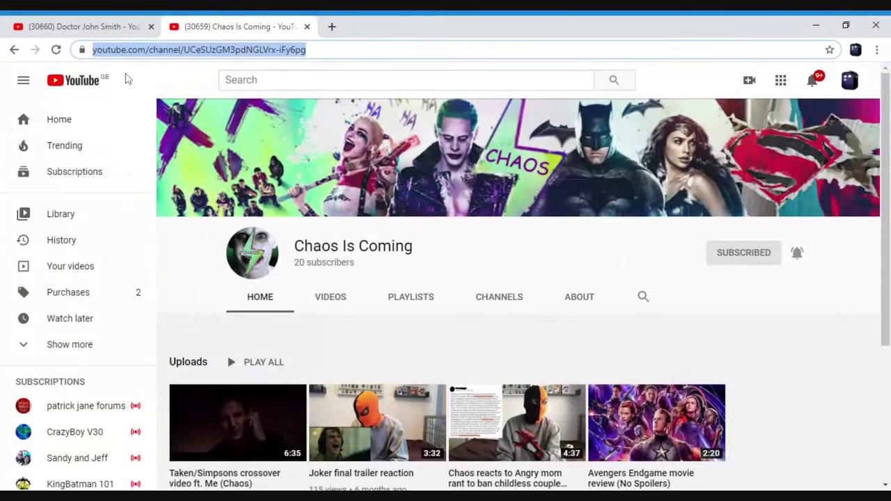
pyautogui.write('youtube.com')
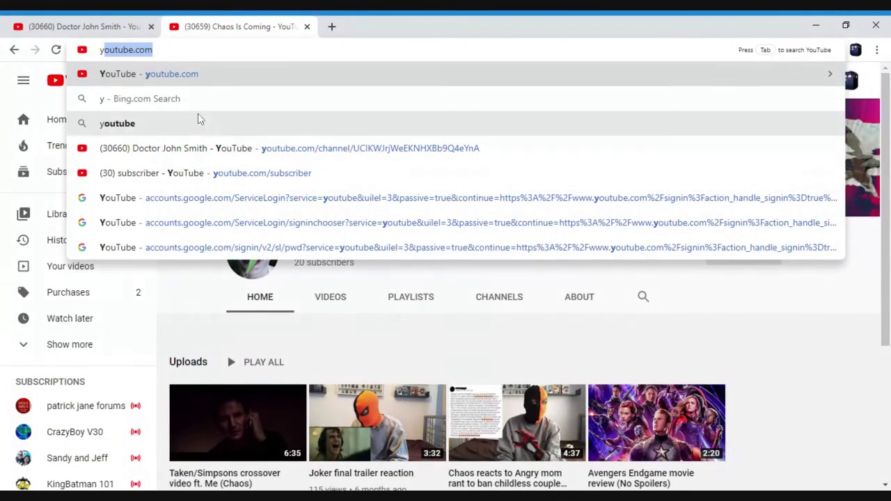
pyautogui.click(199, 147)
# - Switch the own channel to customization mode in the first tab and open the My Friends Channles module for editing
pyautogui.click(97, 26)
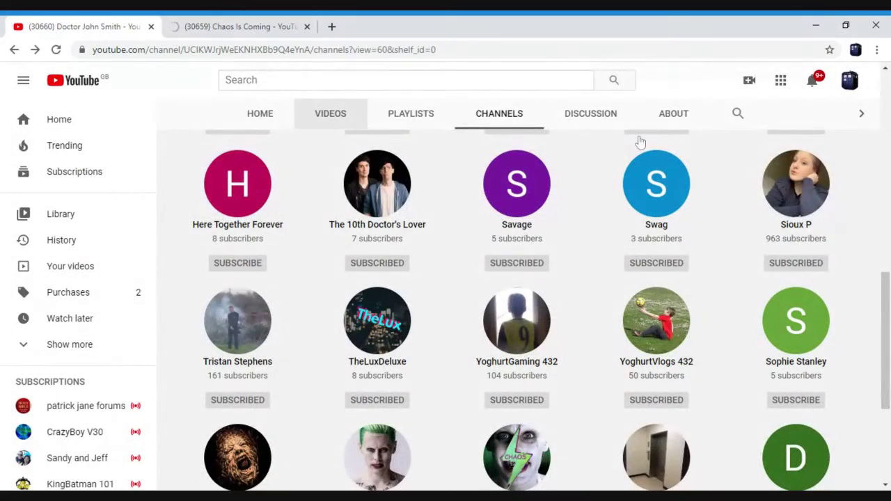
pyautogui.moveTo(887, 299); pyautogui.dragTo(886, 90)
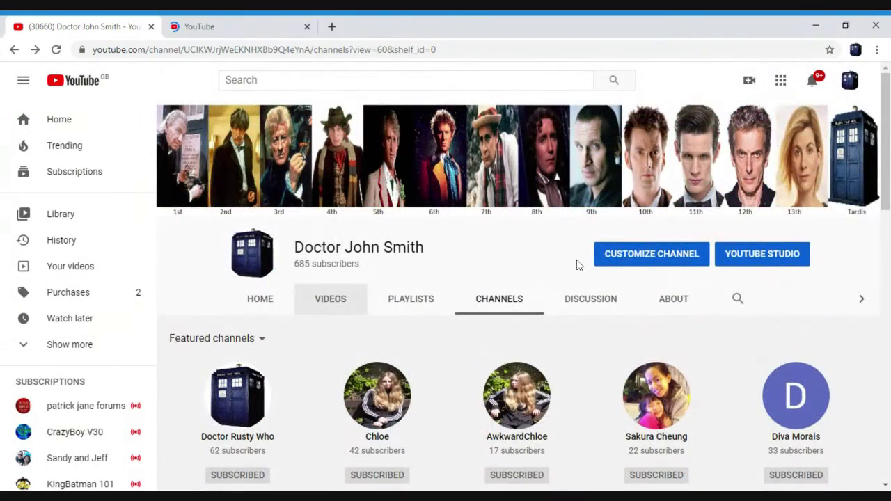
pyautogui.click(639, 258)
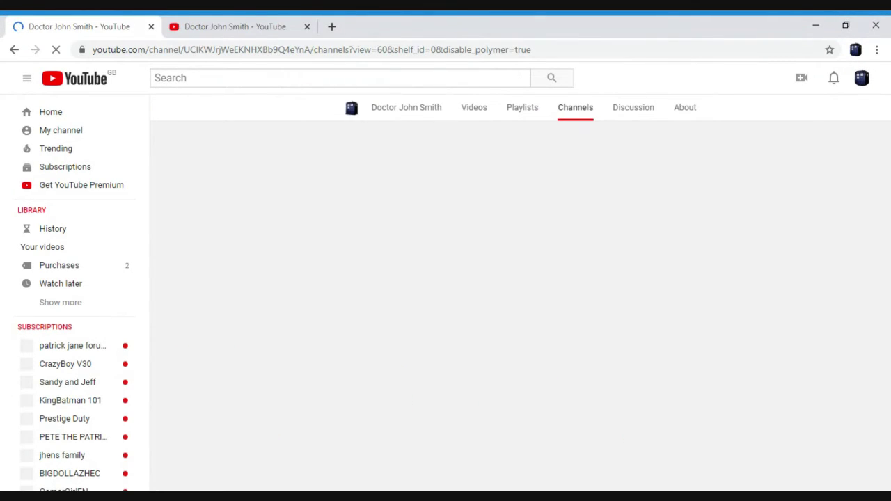
pyautogui.click(409, 110)
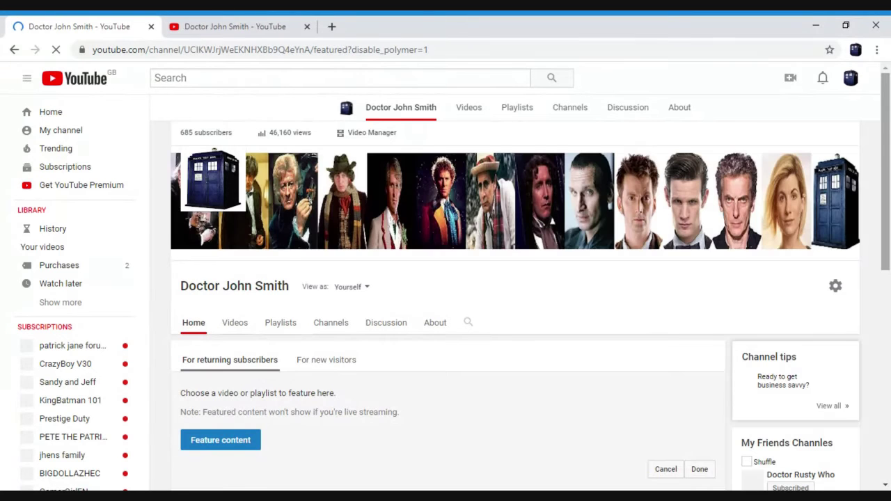
pyautogui.scroll(-3, 857, 268)
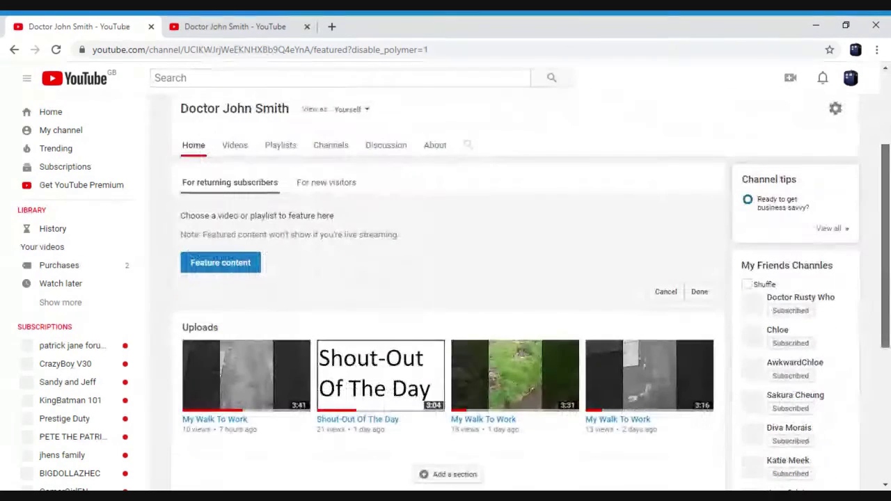
pyautogui.click(850, 261)
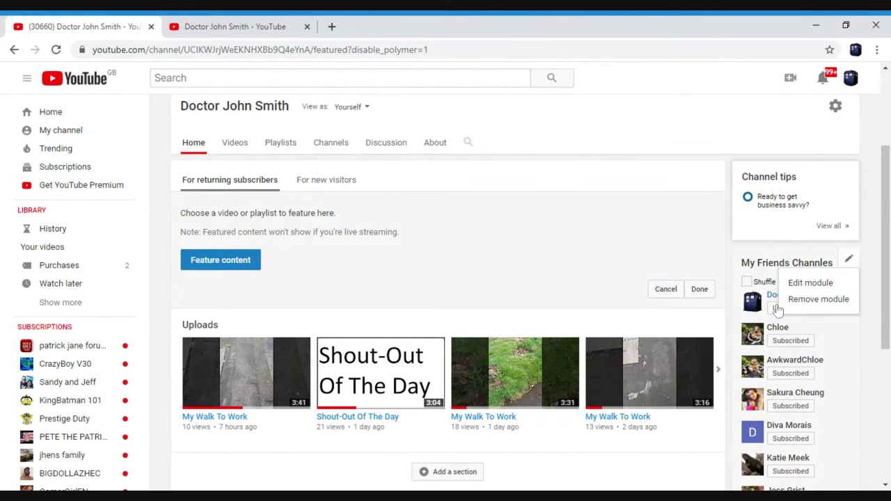
pyautogui.click(806, 284)
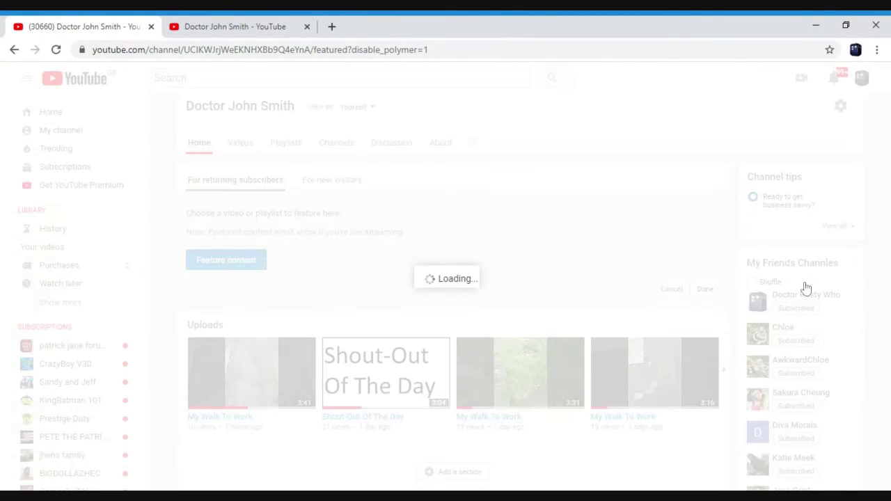
# - Browse the own channel's uploads in the second tab and go to the Lewis and Tina Plays channel
pyautogui.click(209, 24)
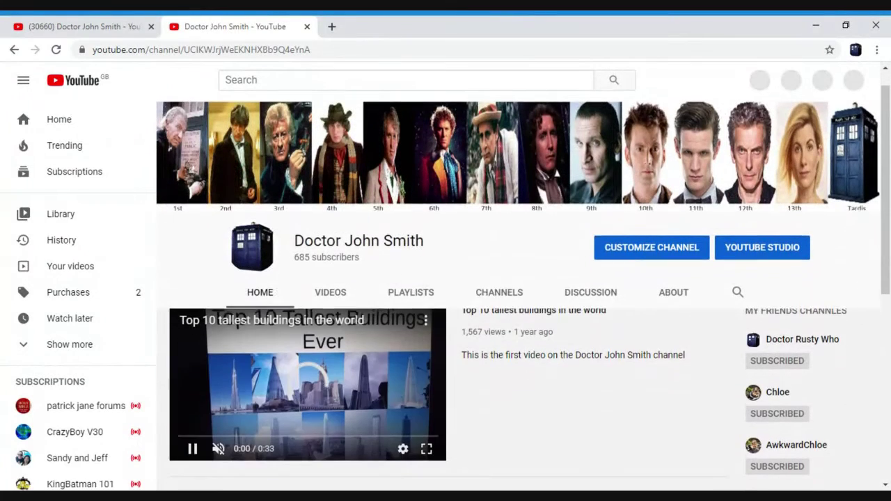
pyautogui.scroll(-2, 446, 278)
pyautogui.scroll(-3, 592, 199)
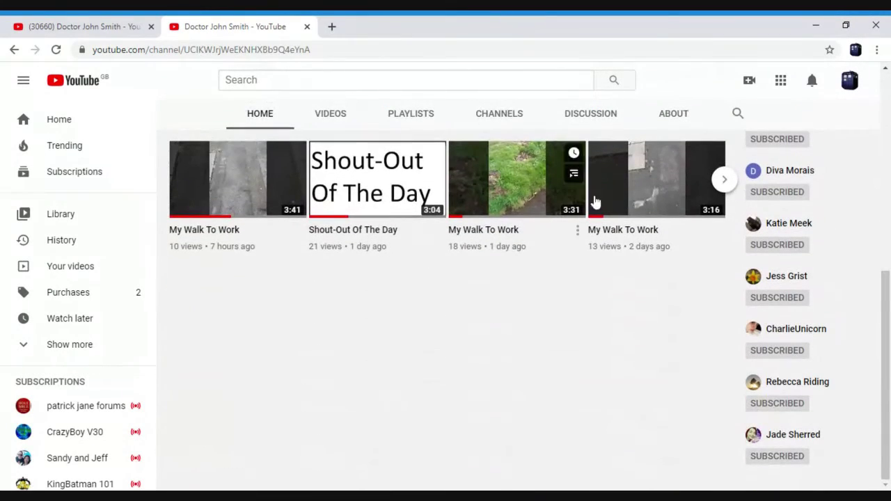
pyautogui.click(725, 179)
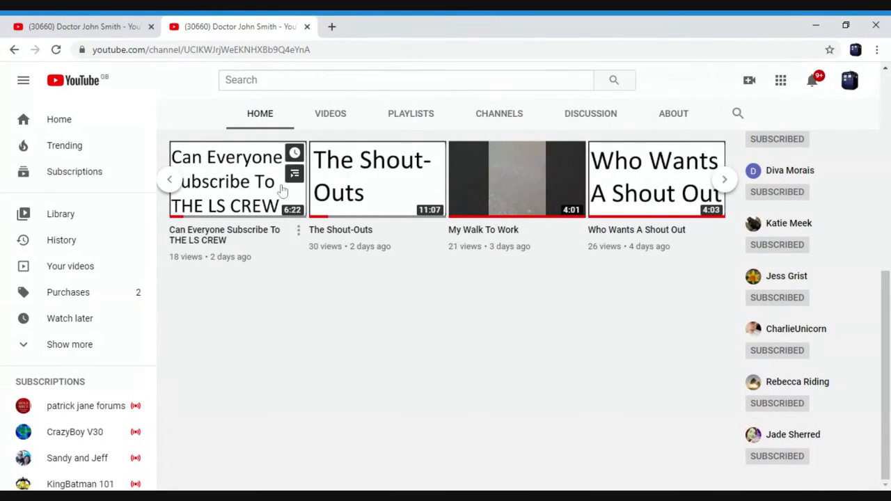
pyautogui.click(724, 180)
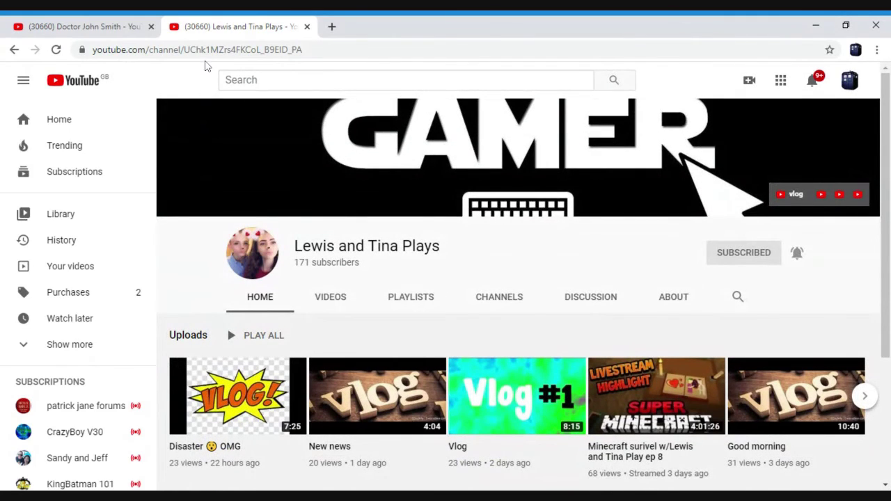
# - Copy the Lewis and Tina Plays channel's URL and add that channel to the My Friends Channles section
pyautogui.click(208, 53)
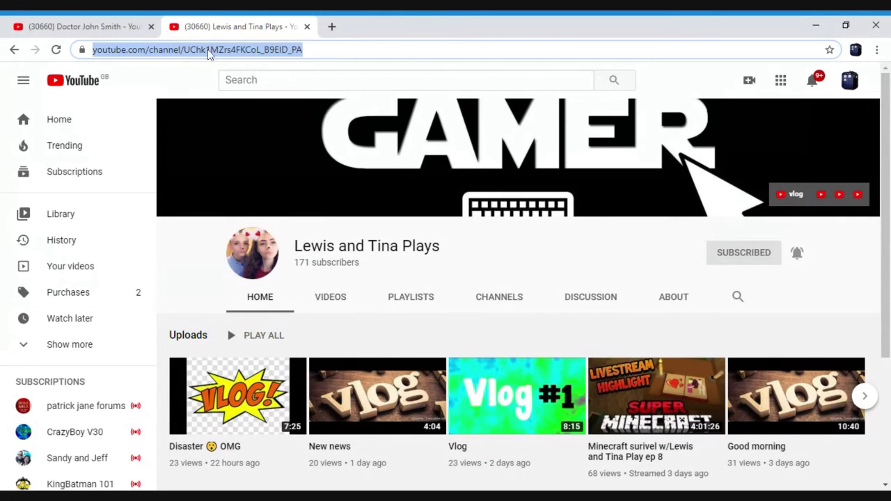
pyautogui.click(119, 25)
pyautogui.click(315, 176)
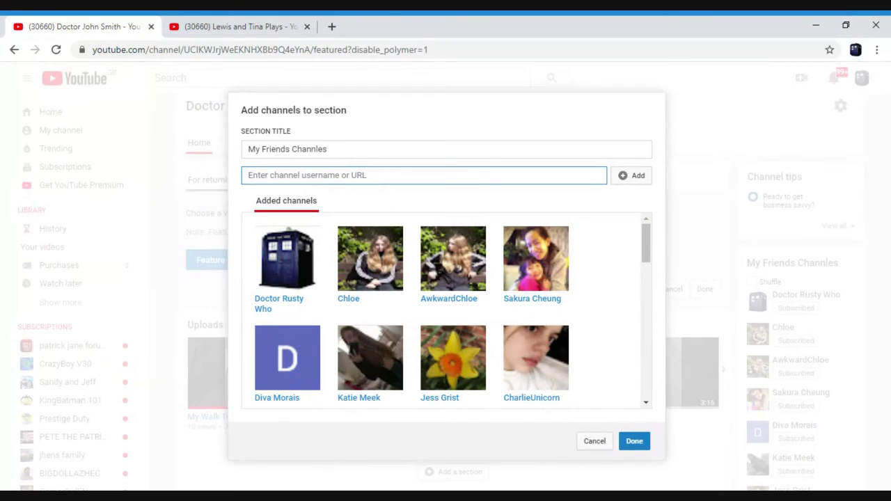
pyautogui.write('https://www.youtube.com/channel/UC9k1MZreRiCsL_6B6D_FA')
pyautogui.click(626, 176)
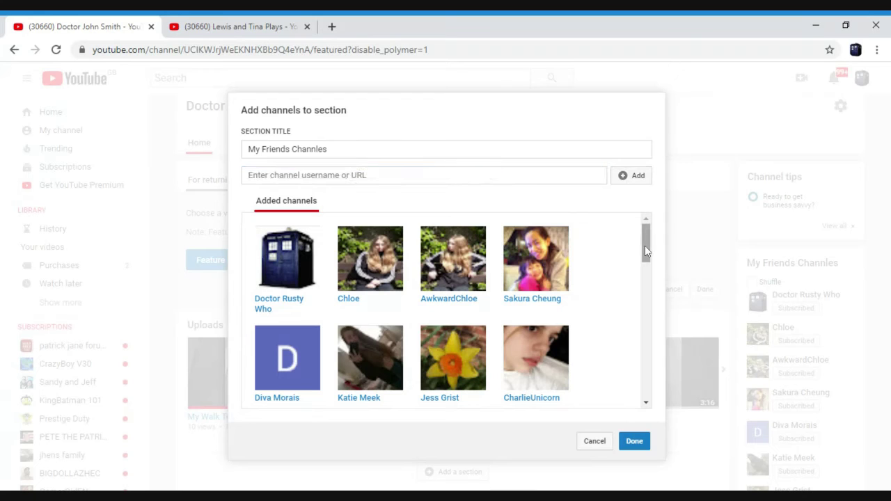
# - Move Lewis and Tina Plays from the end of the added channels to directly after Queen Elevator Crazy
pyautogui.moveTo(645, 247); pyautogui.dragTo(654, 392)
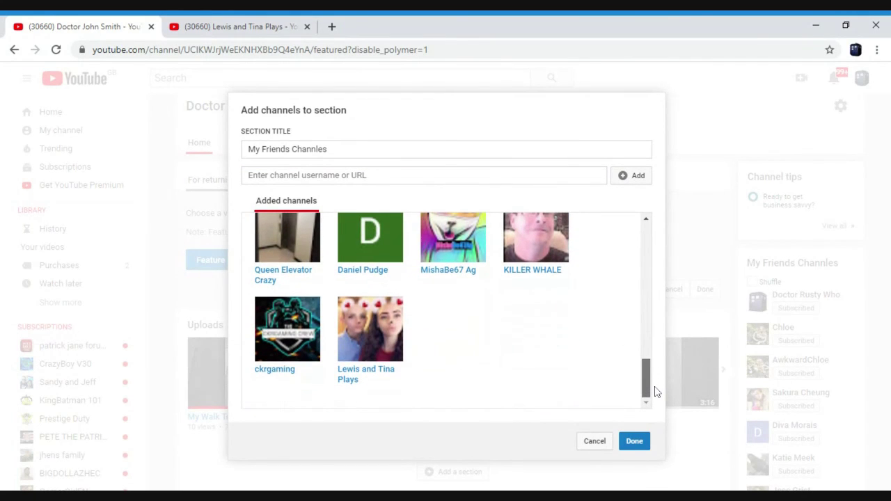
pyautogui.moveTo(361, 328)
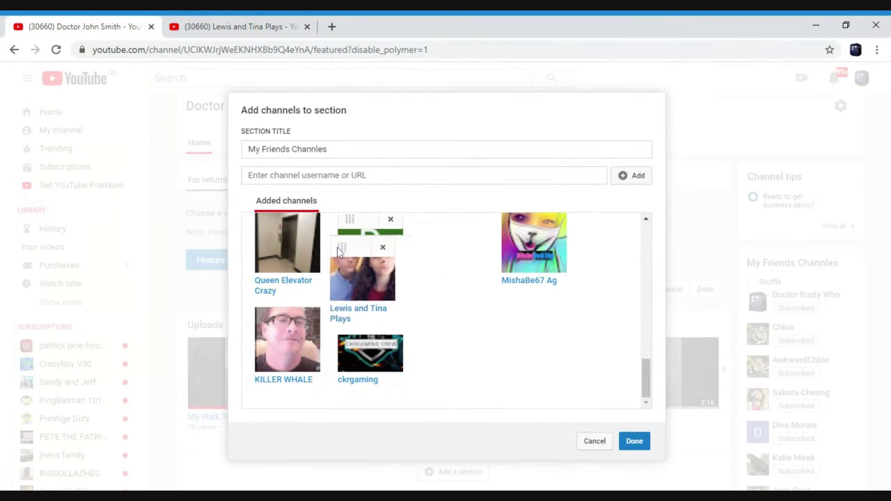
pyautogui.moveTo(338, 253); pyautogui.dragTo(340, 249)
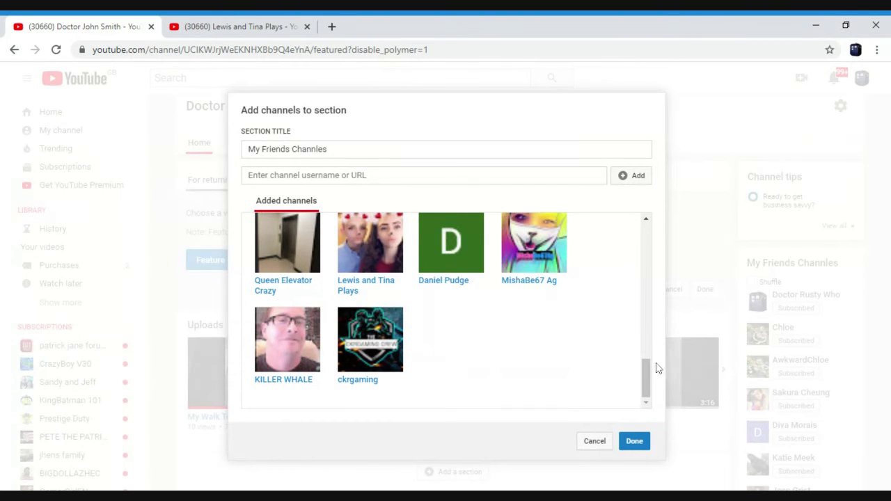
# - Reposition Lewis and Tina Plays in the added channels between MishaBe67 Ag and KILLER WHALE
pyautogui.moveTo(652, 374); pyautogui.dragTo(651, 352)
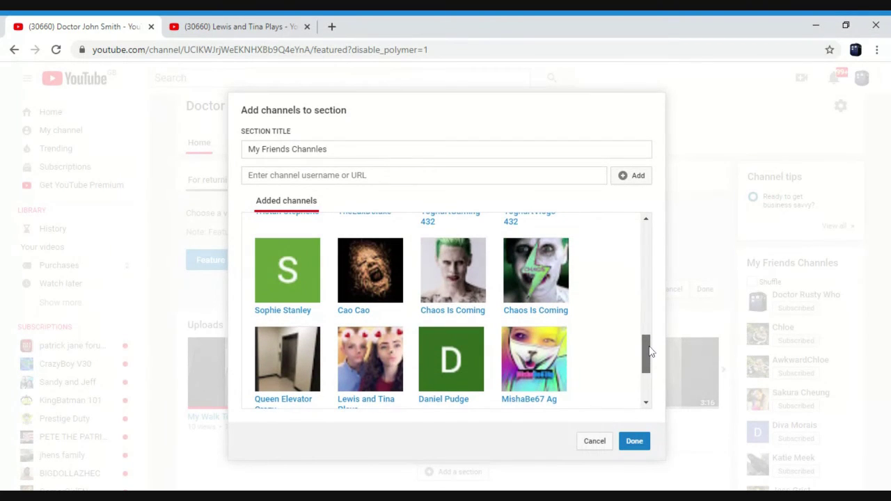
pyautogui.moveTo(376, 350)
pyautogui.moveTo(644, 355); pyautogui.dragTo(644, 381)
pyautogui.moveTo(364, 241)
pyautogui.moveTo(354, 226); pyautogui.dragTo(425, 221)
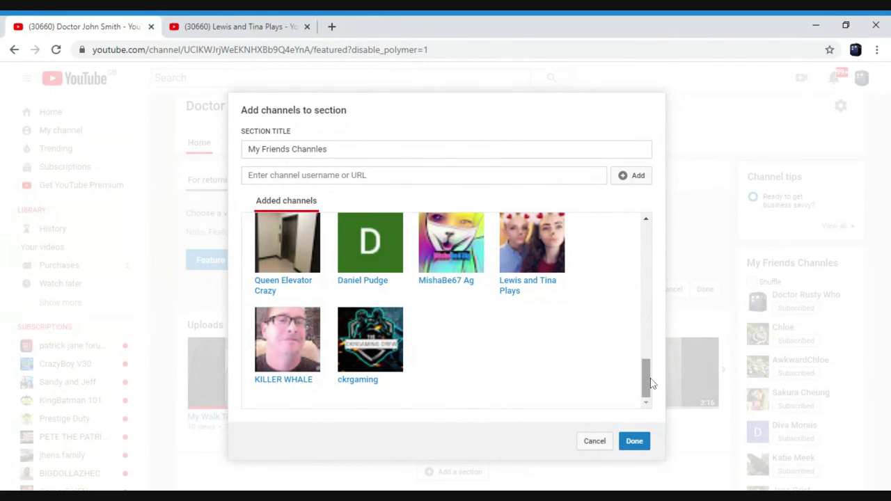
# - Look back through the added channels and save the My Friends Channles section
pyautogui.scroll(3, 651, 364)
pyautogui.moveTo(652, 364); pyautogui.dragTo(633, 245)
pyautogui.click(634, 441)
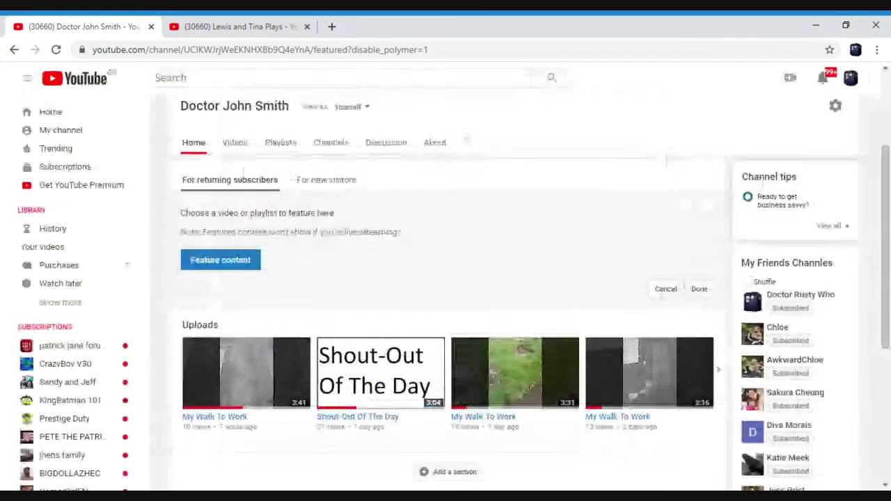